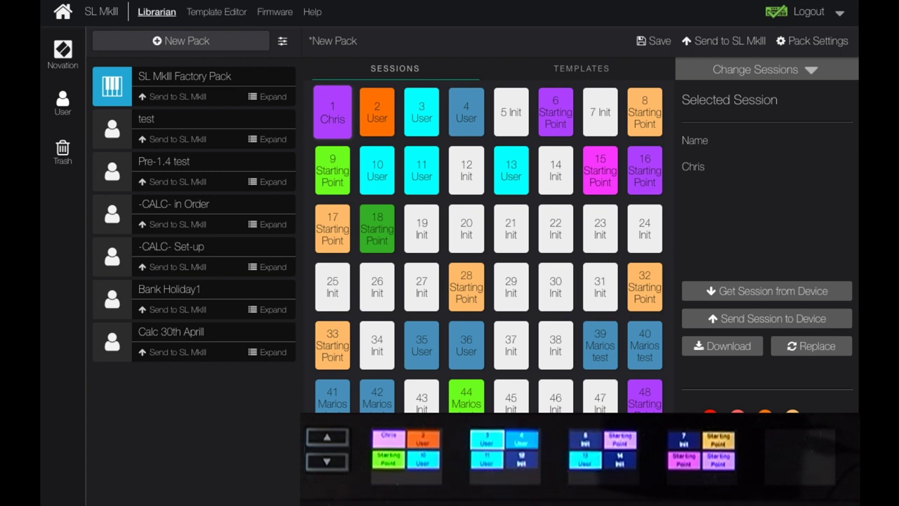
- Examine the names of sessions 2 to 6 in the pack by selecting them one after another
click(377, 111)
click(421, 111)
click(465, 112)
click(511, 112)
click(555, 111)
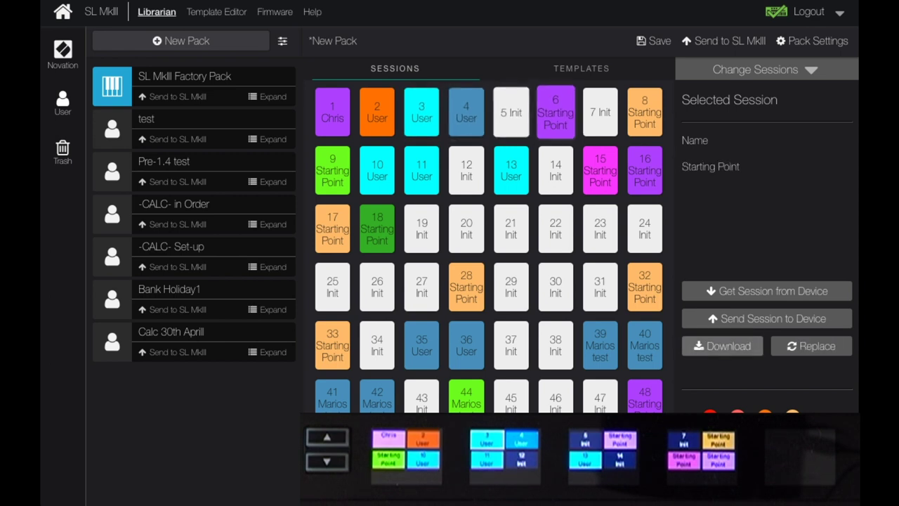
click(511, 111)
click(466, 112)
- Rename session 1 in the pack as CALC
click(332, 112)
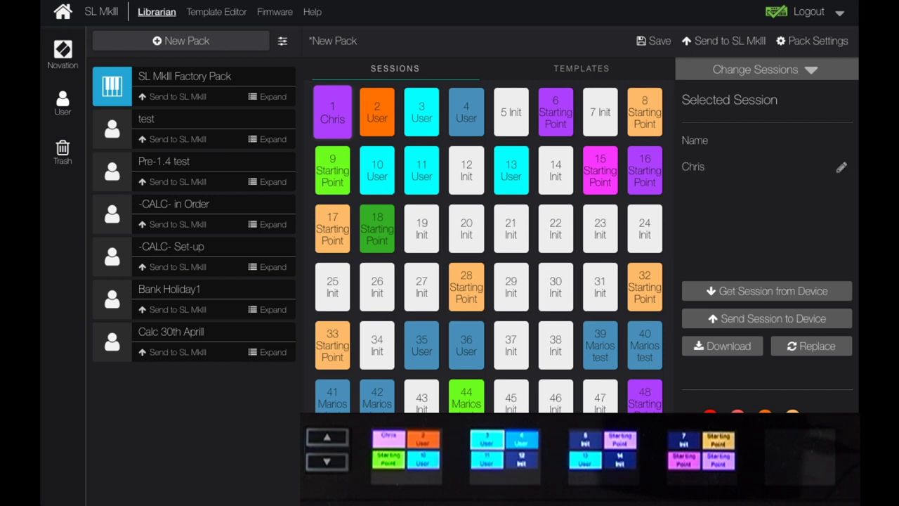
click(841, 167)
key(ctrl+a)
text(C)
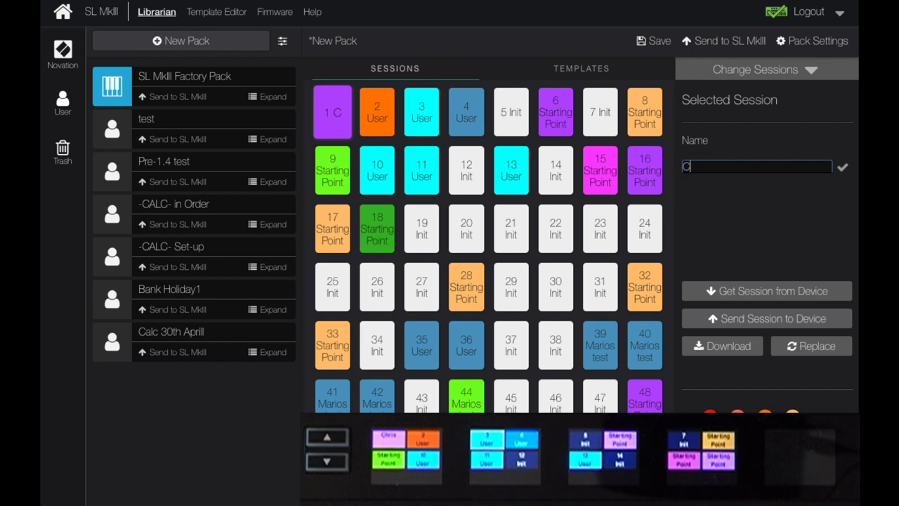
text(ALC)
key(Return)
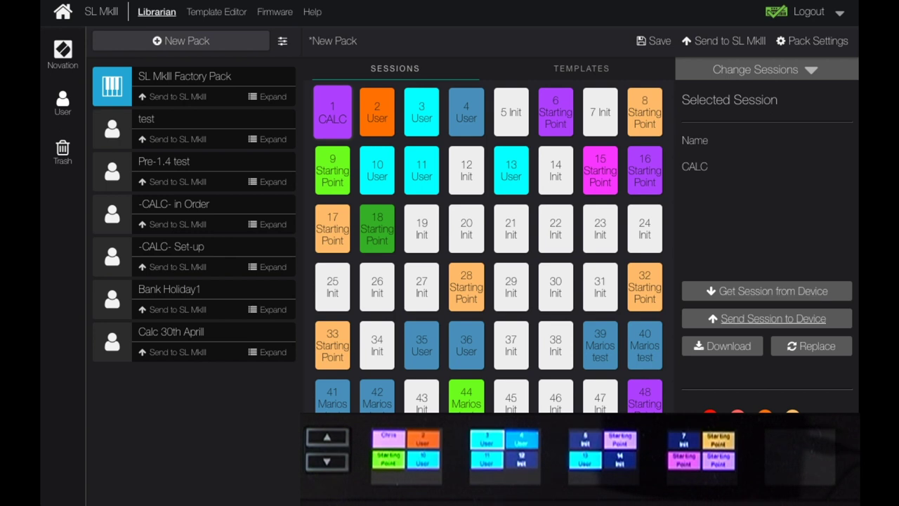
- Send the selected CALC session to the SL MkIII, replacing Session 63 on the device
click(773, 318)
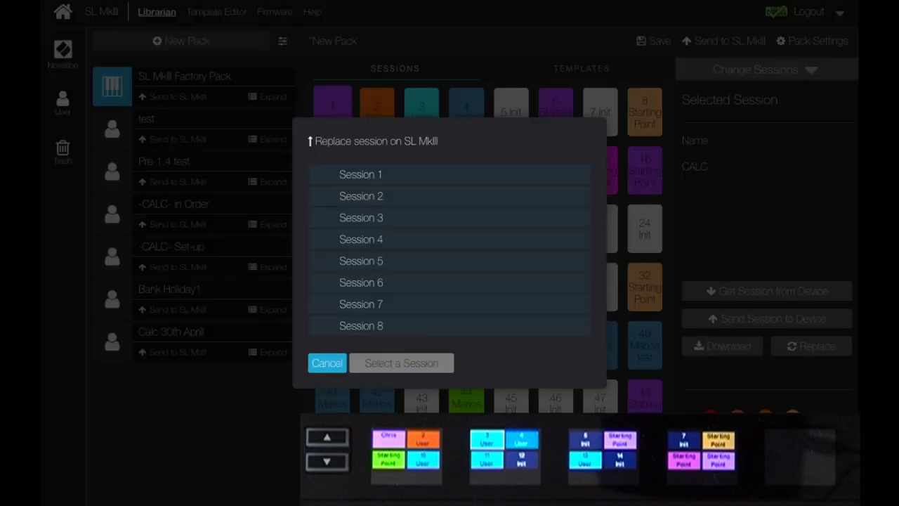
scroll(450, 249, down, 7)
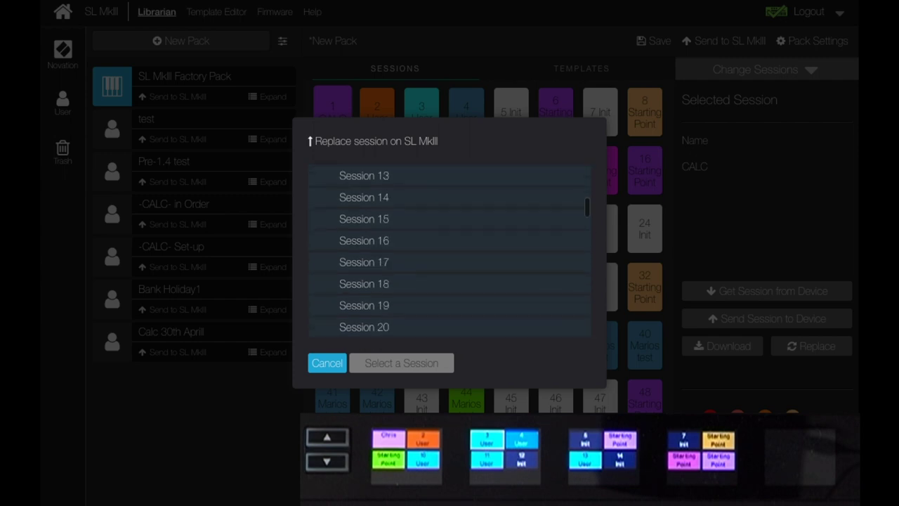
scroll(450, 250, down, 12)
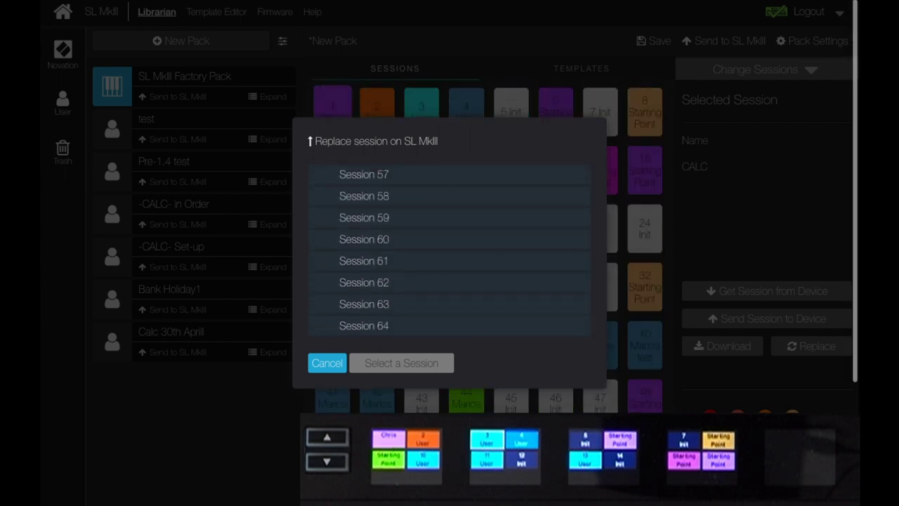
scroll(450, 249, up, 19)
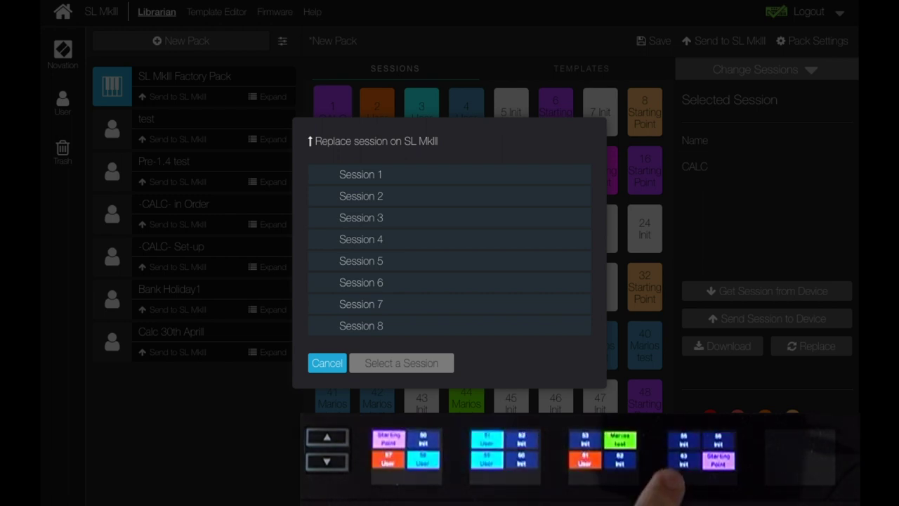
scroll(449, 249, down, 15)
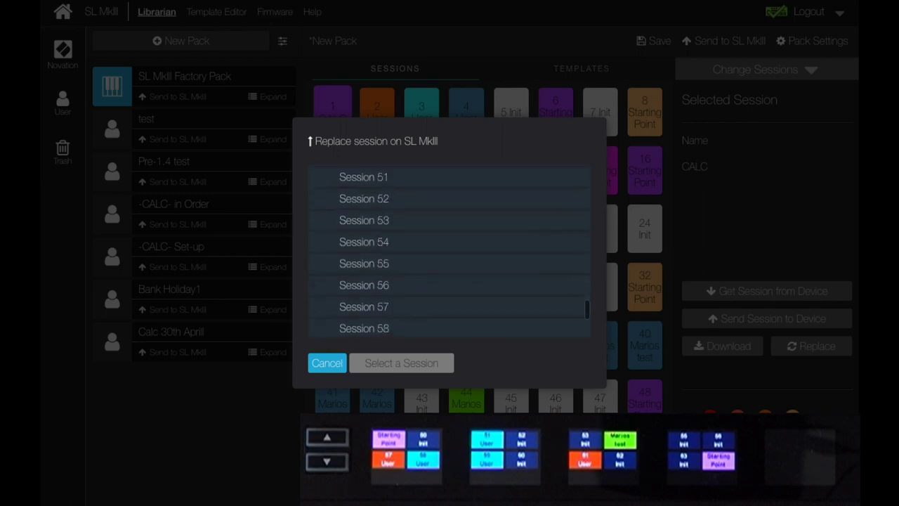
scroll(450, 250, down, 2)
click(449, 303)
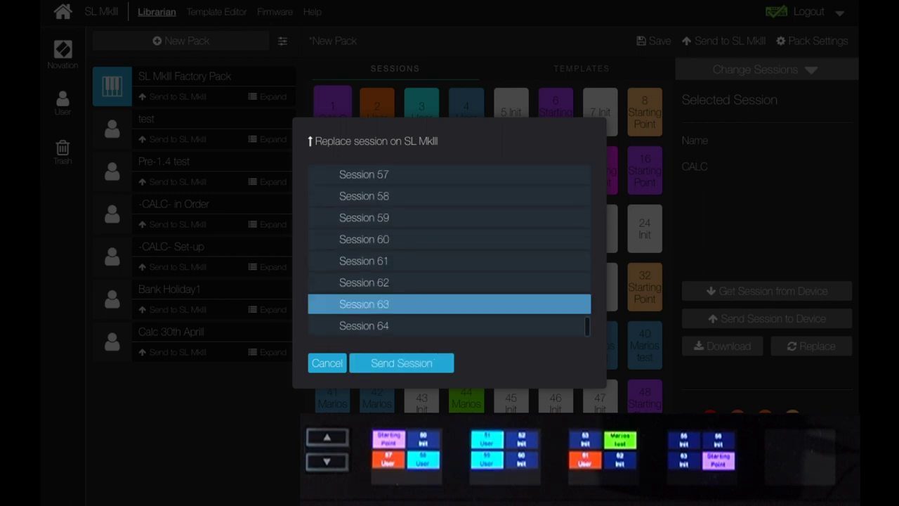
click(401, 362)
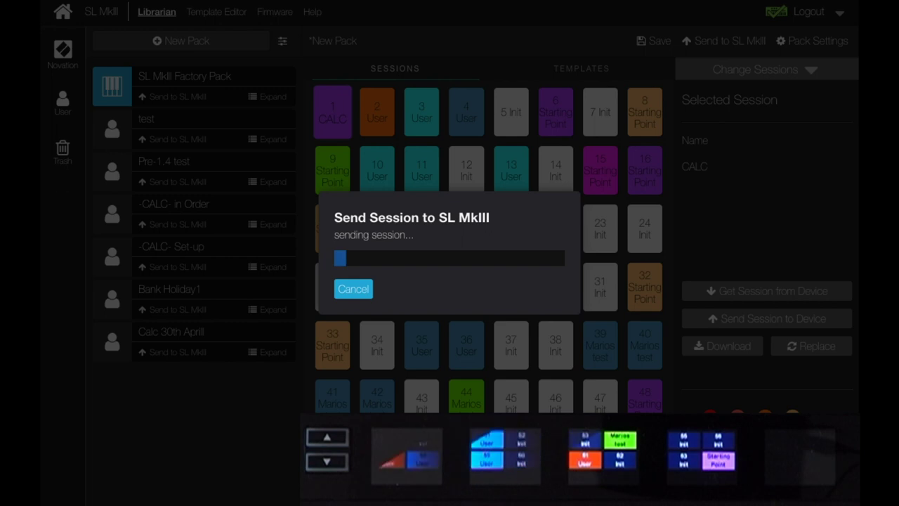
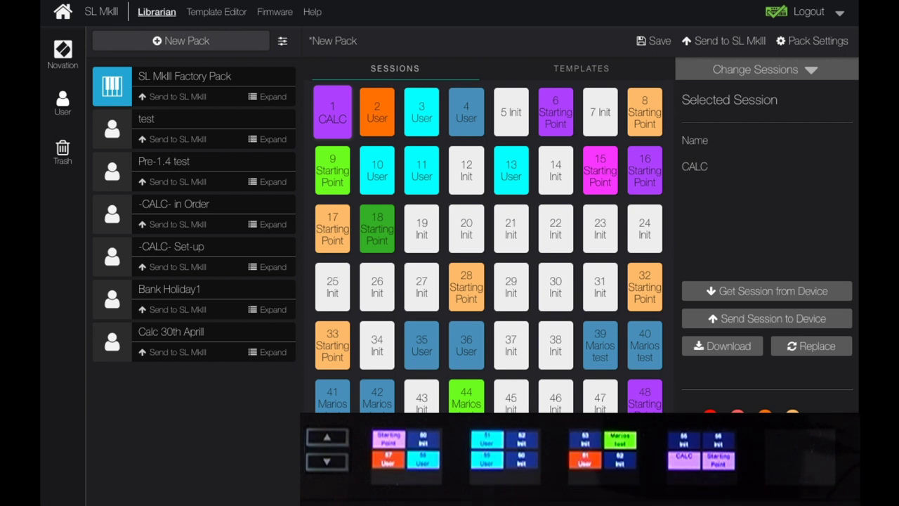
- Colour the CALC session yellow and send it to the SL MkIII, replacing Session 63 on the device
scroll(480, 246, down, 3)
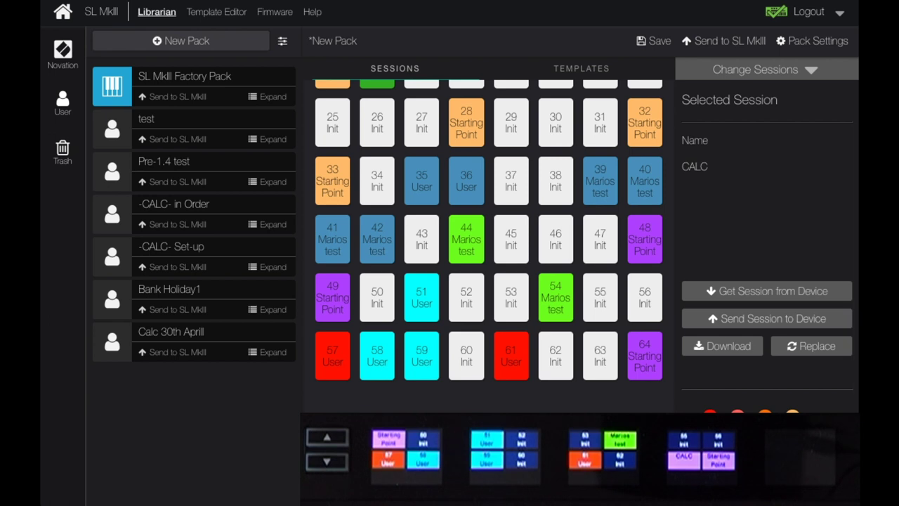
scroll(480, 246, up, 3)
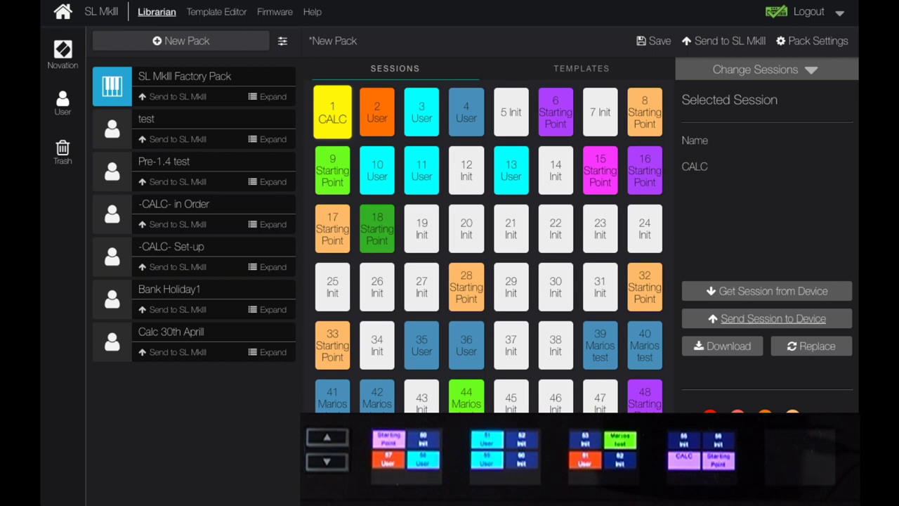
click(773, 319)
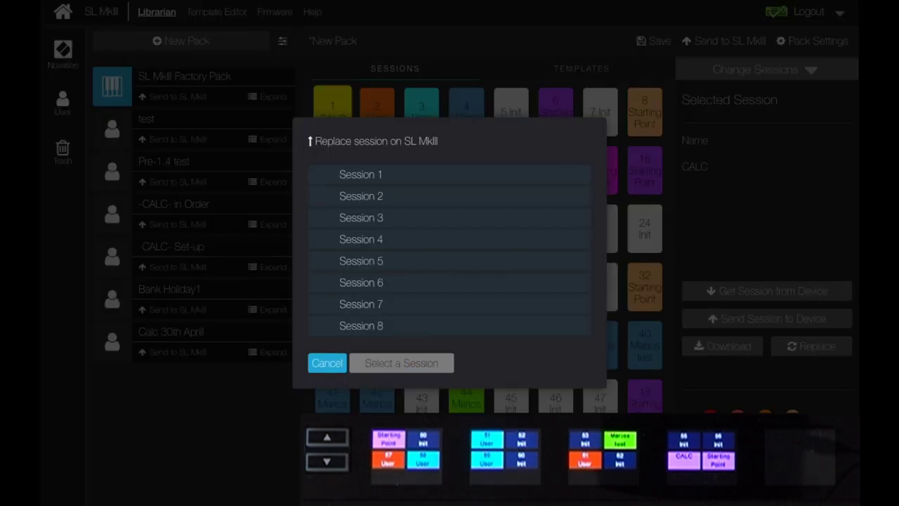
scroll(449, 250, down, 15)
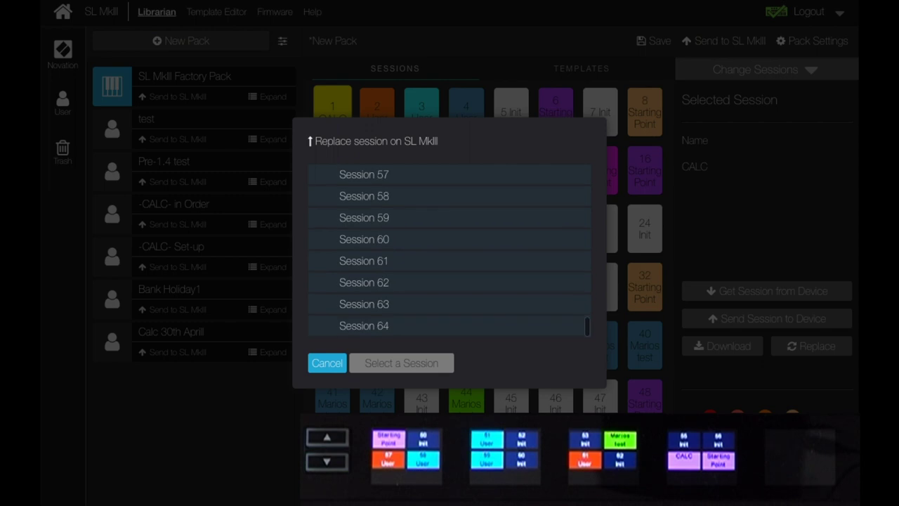
click(364, 304)
click(401, 362)
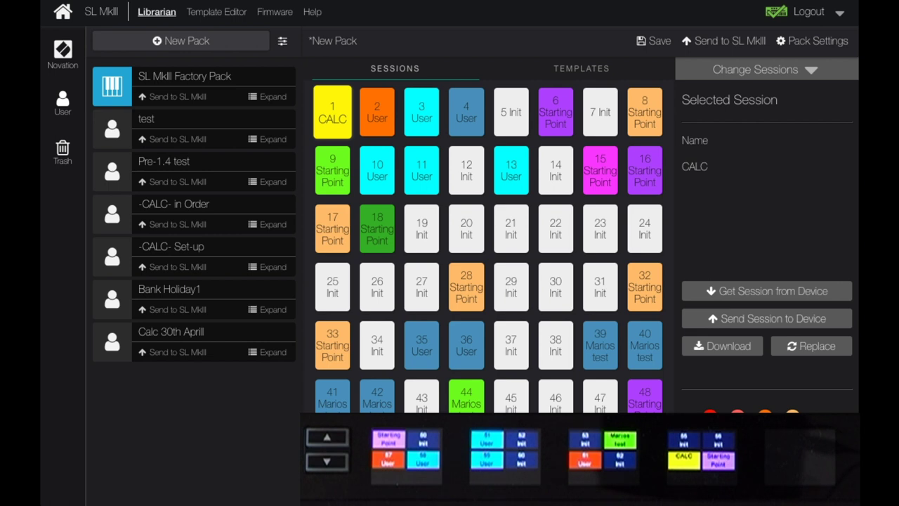
- Rearrange the pack so the Starting Point sessions from slots 28 and 32 sit in slots 19 and 20
click(377, 112)
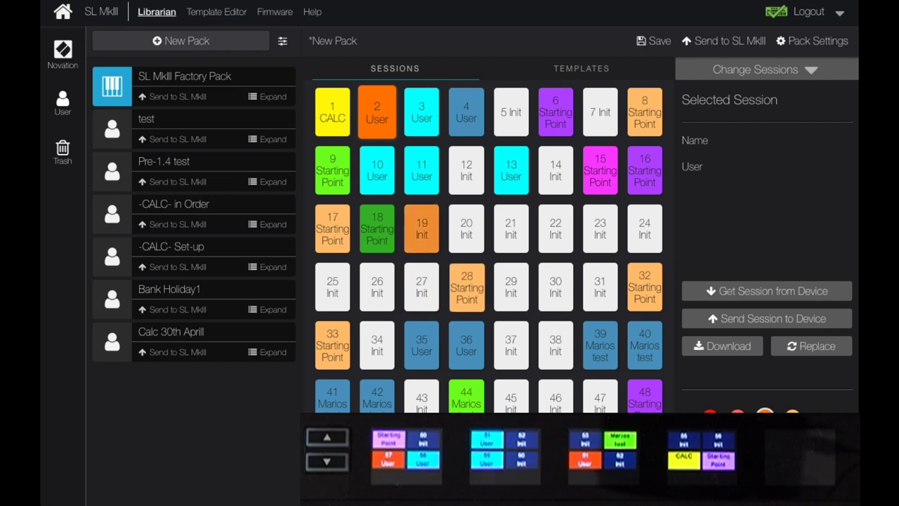
drag(422, 228, 421, 228)
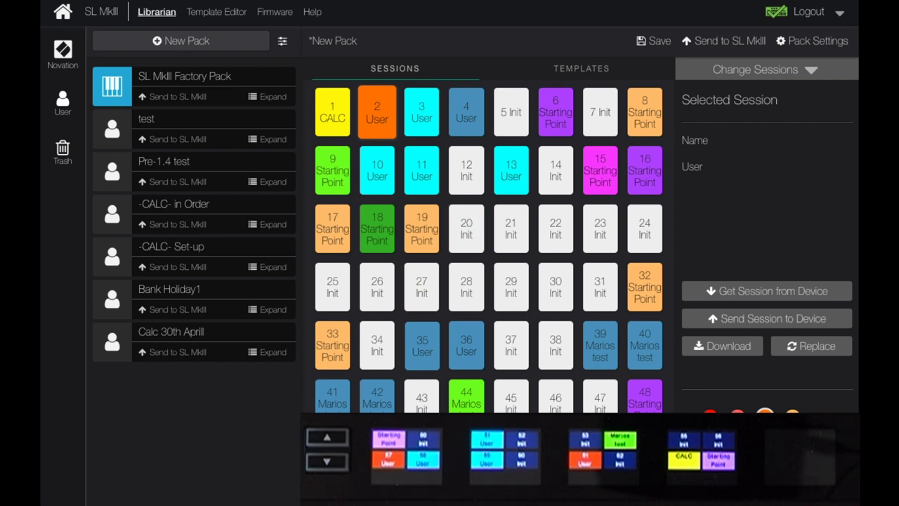
drag(421, 345, 421, 229)
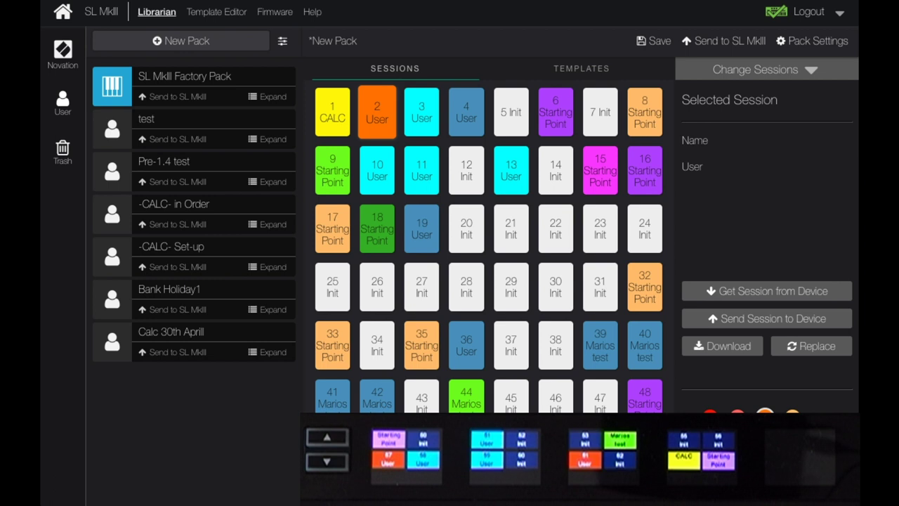
drag(421, 345, 421, 228)
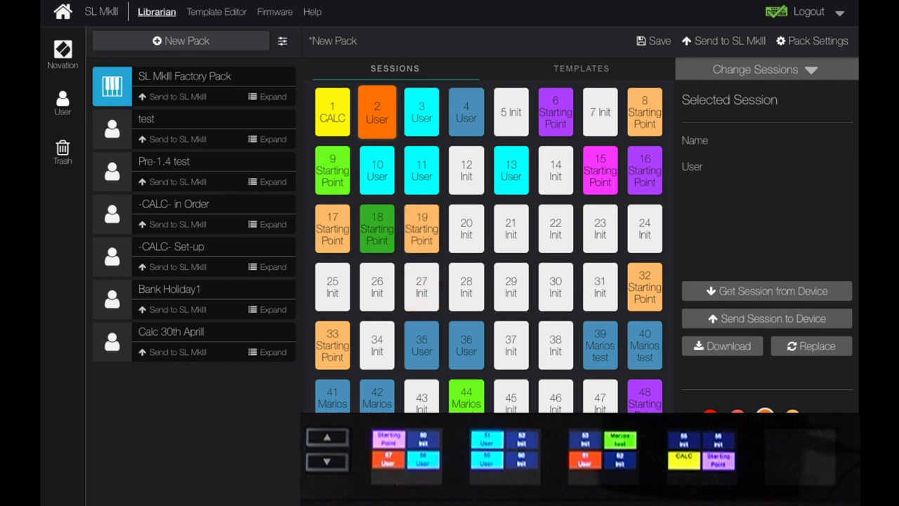
drag(645, 287, 466, 228)
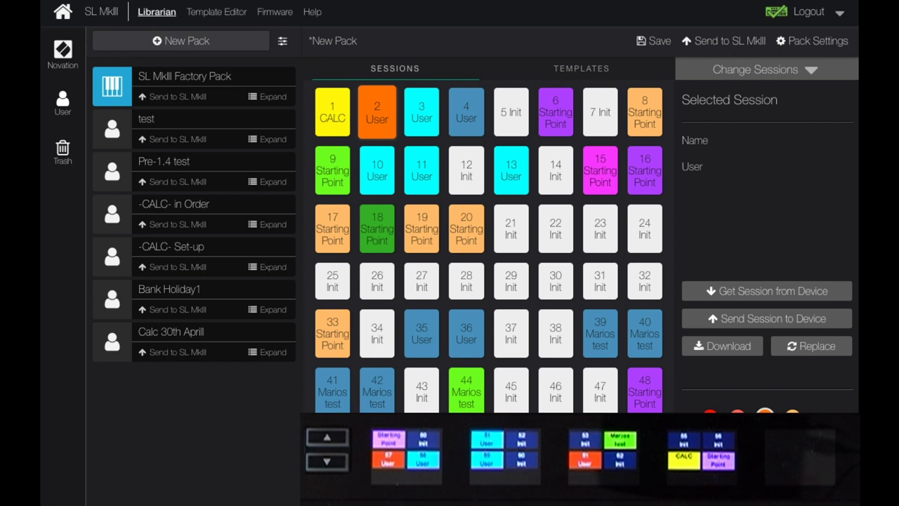
- Colour the Starting Point sessions in slots 17 to 20 bright green
click(332, 228)
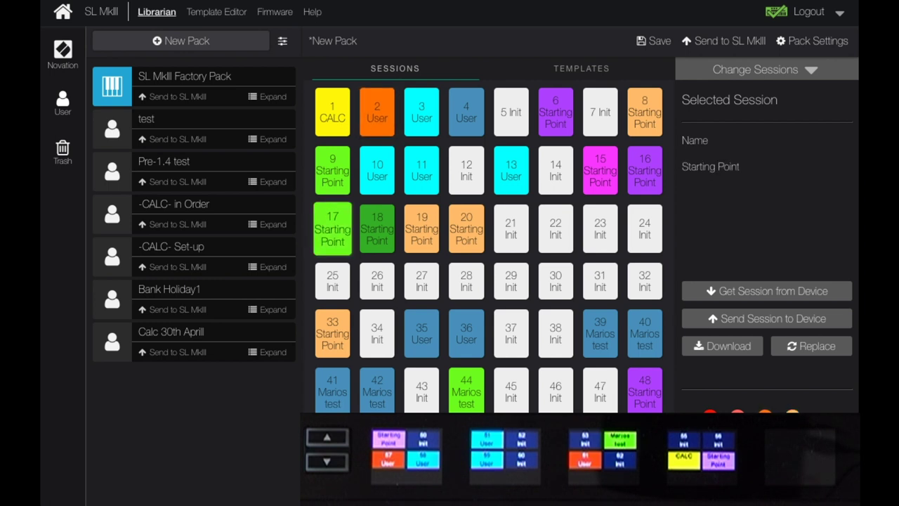
click(376, 228)
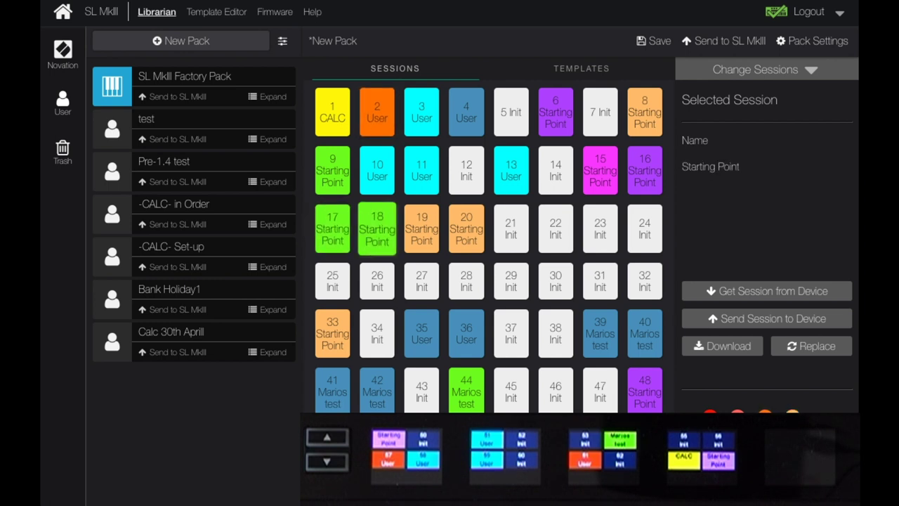
click(422, 229)
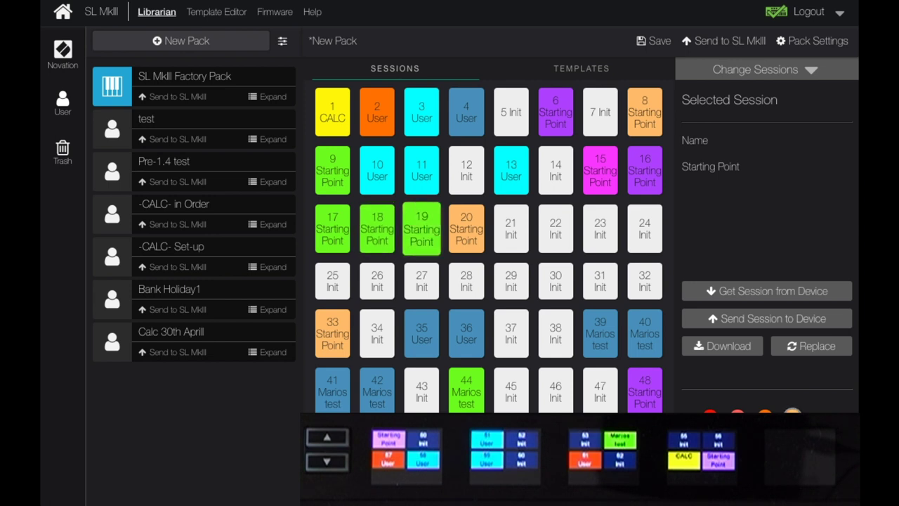
click(466, 228)
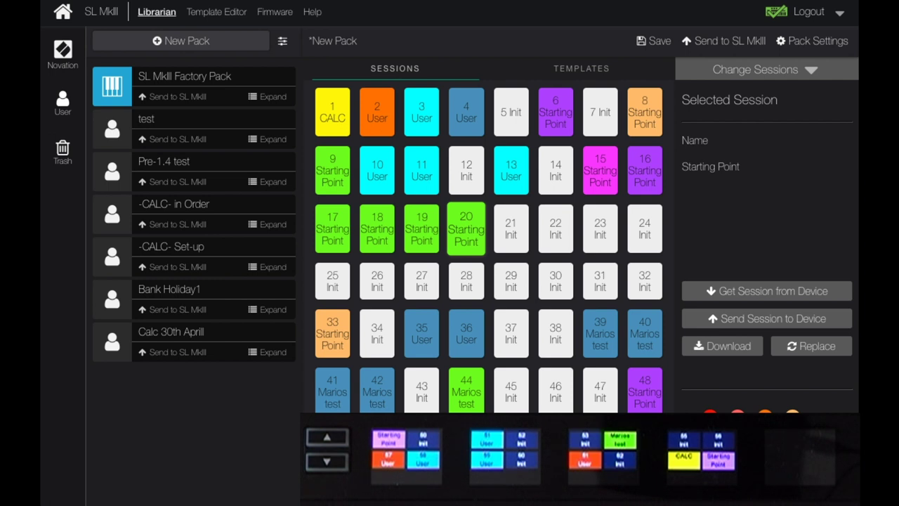
- Examine the names of sessions 17 to 20 by selecting them one after another
click(332, 228)
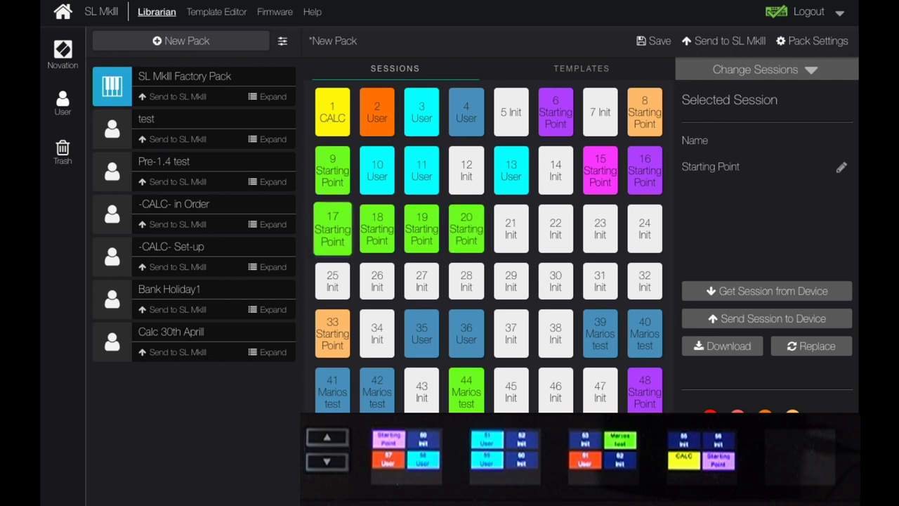
click(841, 167)
click(377, 228)
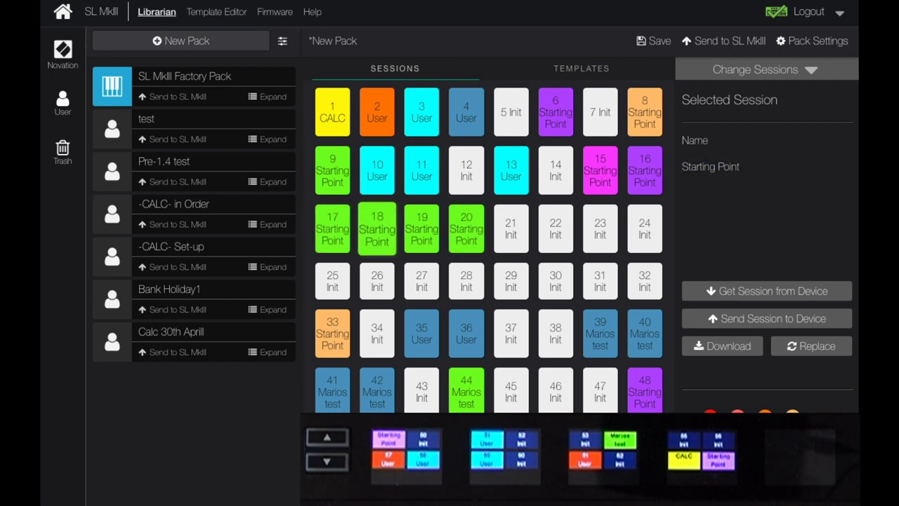
click(421, 229)
click(466, 228)
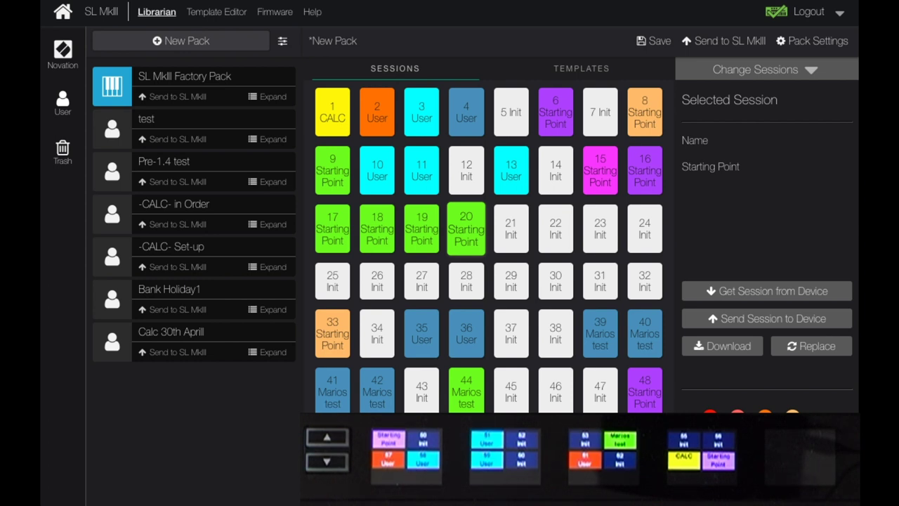
click(466, 229)
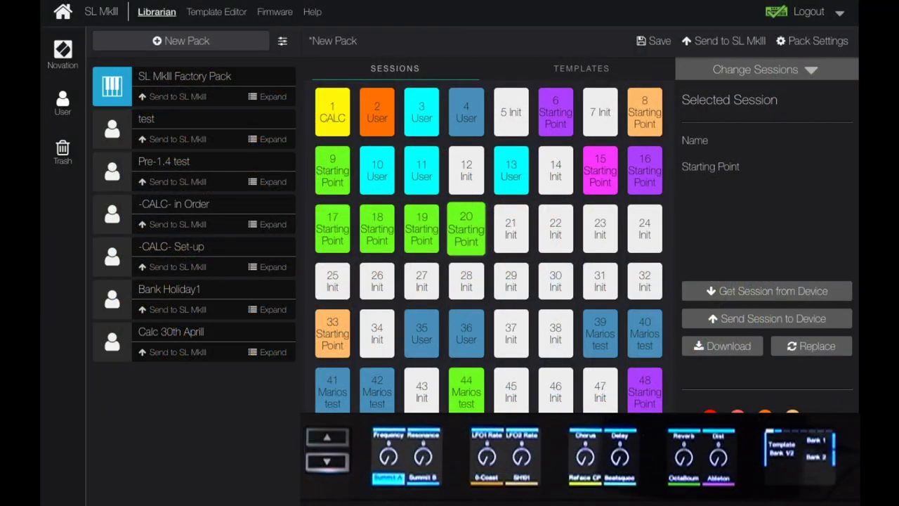
click(466, 229)
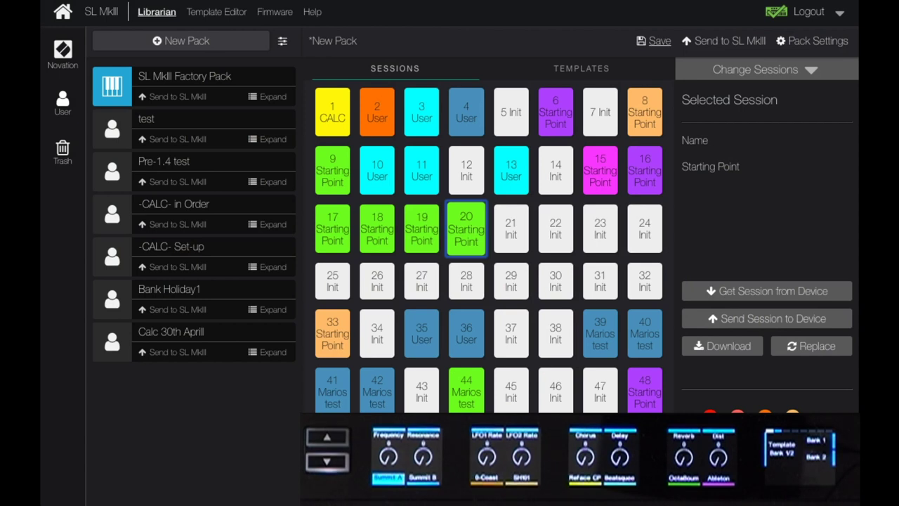
- Save the new pack under the name "stream pack"
click(659, 41)
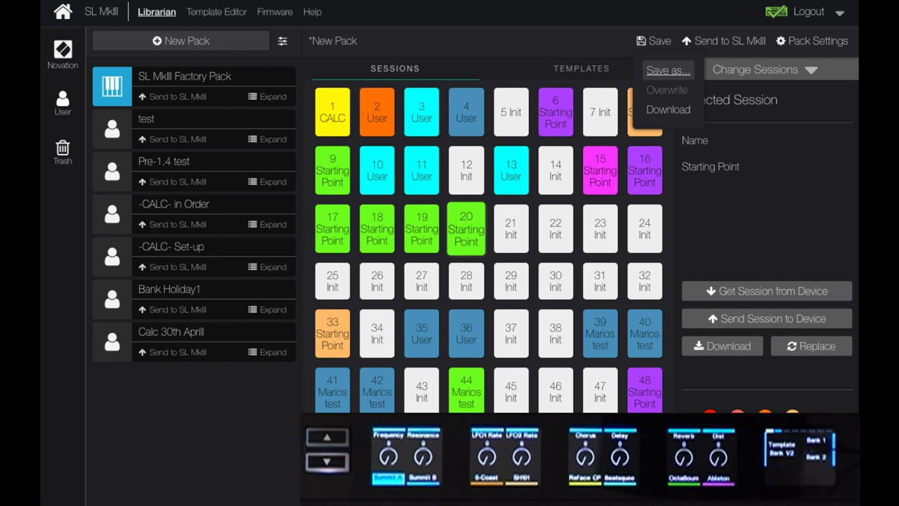
click(667, 70)
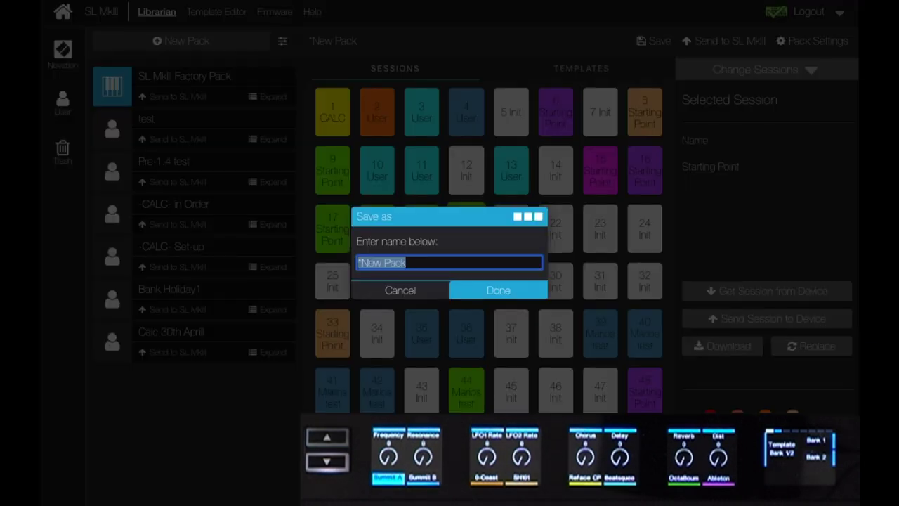
text(stream pack)
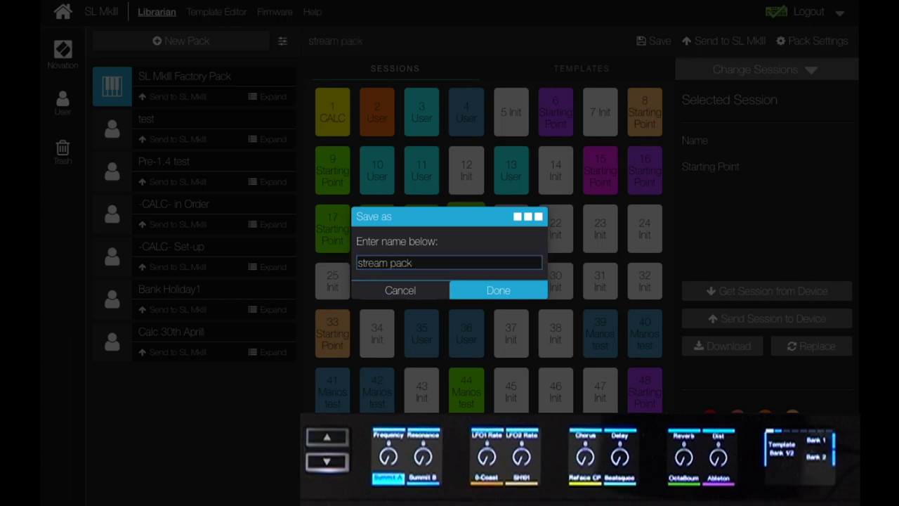
key(Return)
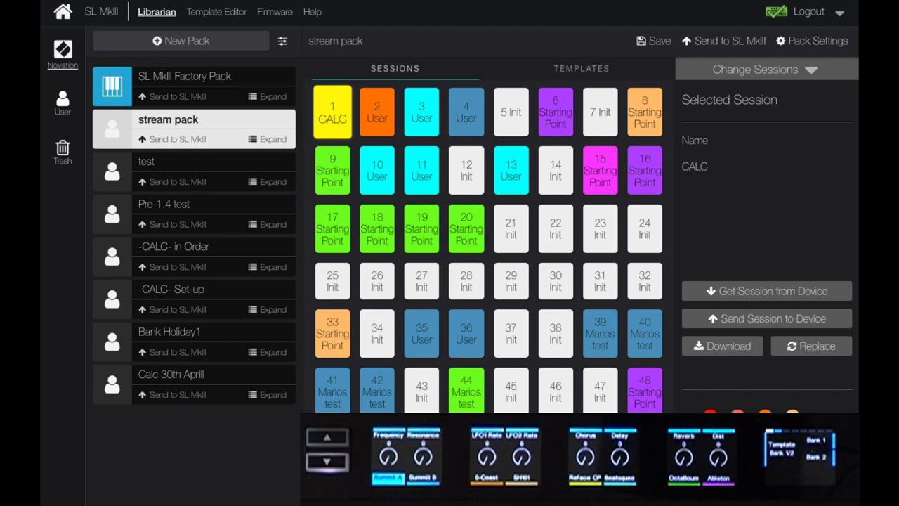
- Hide and show again first the Novation packs and then the user packs in the pack list
click(63, 54)
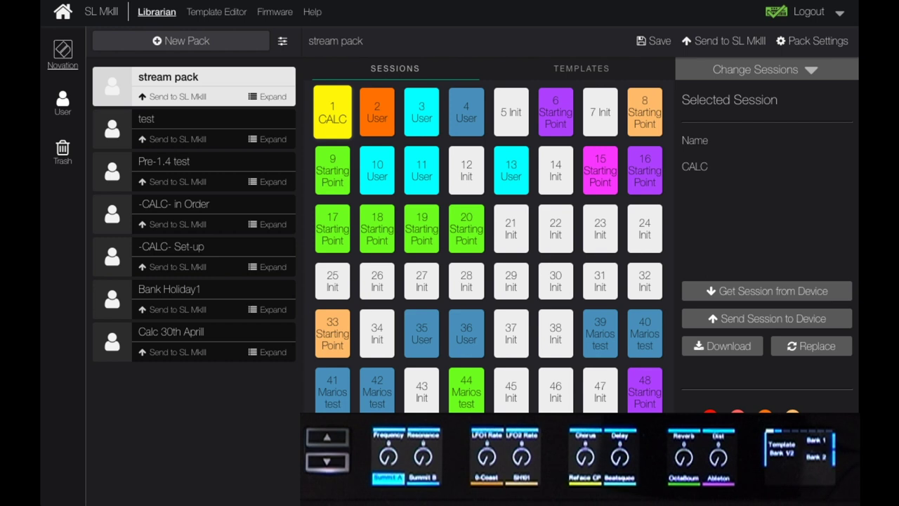
click(62, 51)
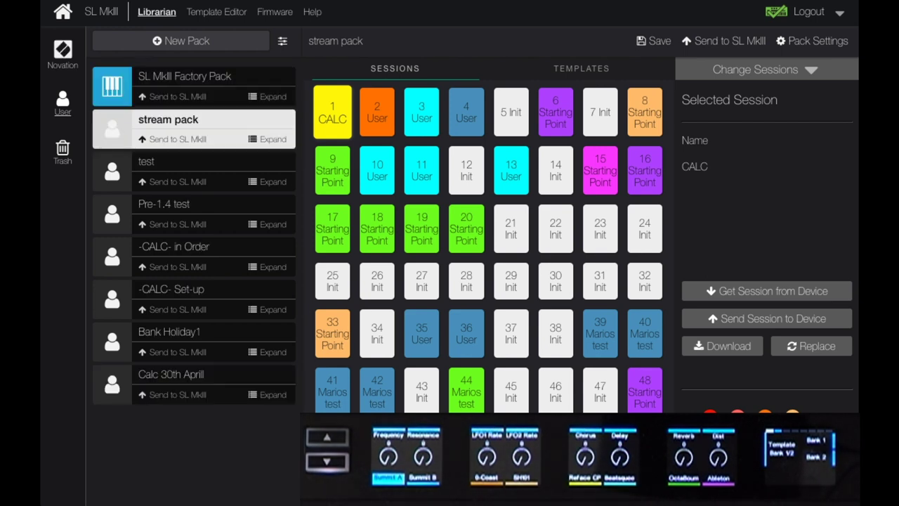
click(63, 102)
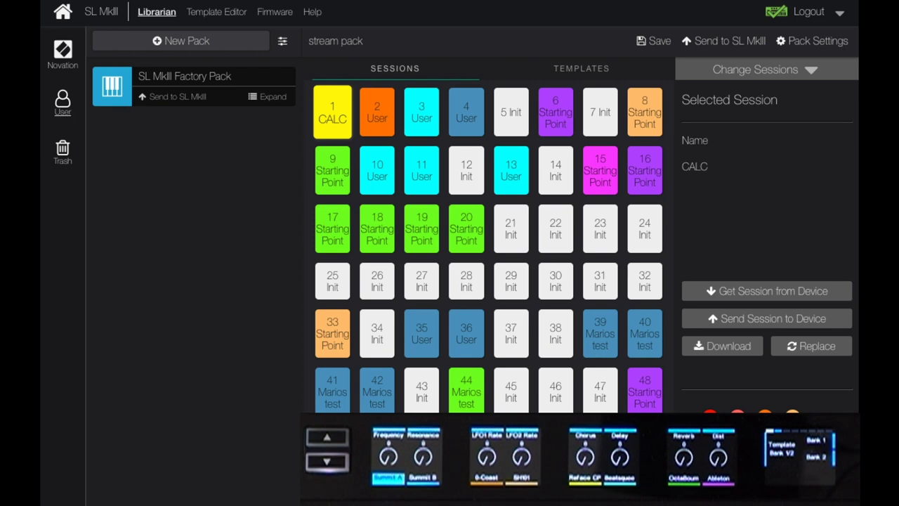
click(63, 102)
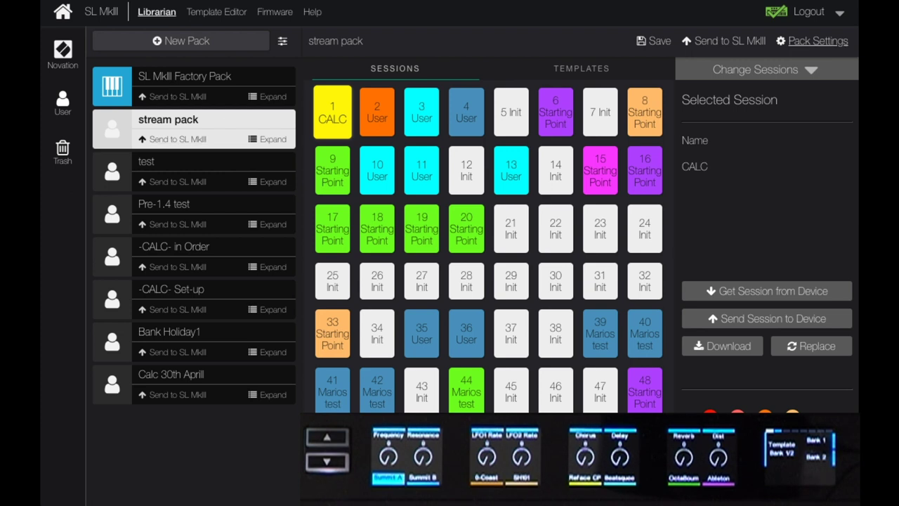
- Set the colour of the stream pack to lime green in its pack settings
click(812, 41)
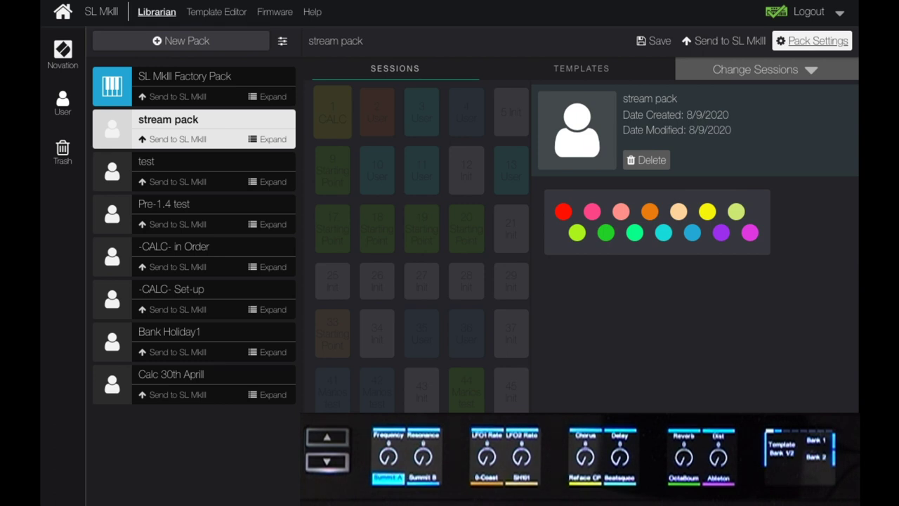
click(576, 232)
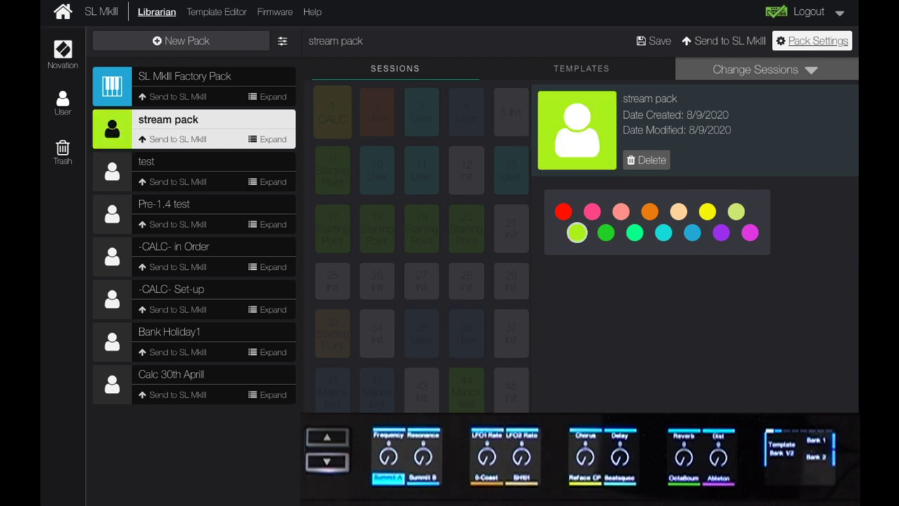
click(812, 40)
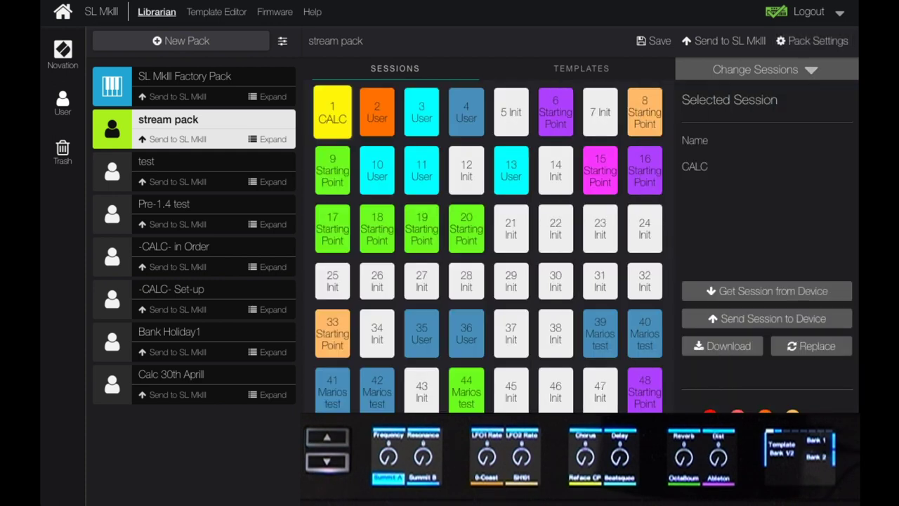
- Delete the stream pack through its pack settings
click(813, 40)
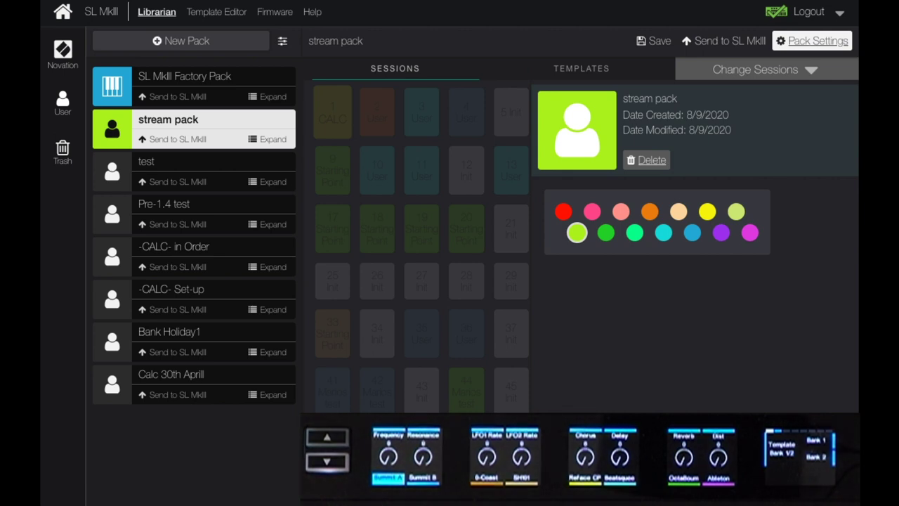
click(647, 161)
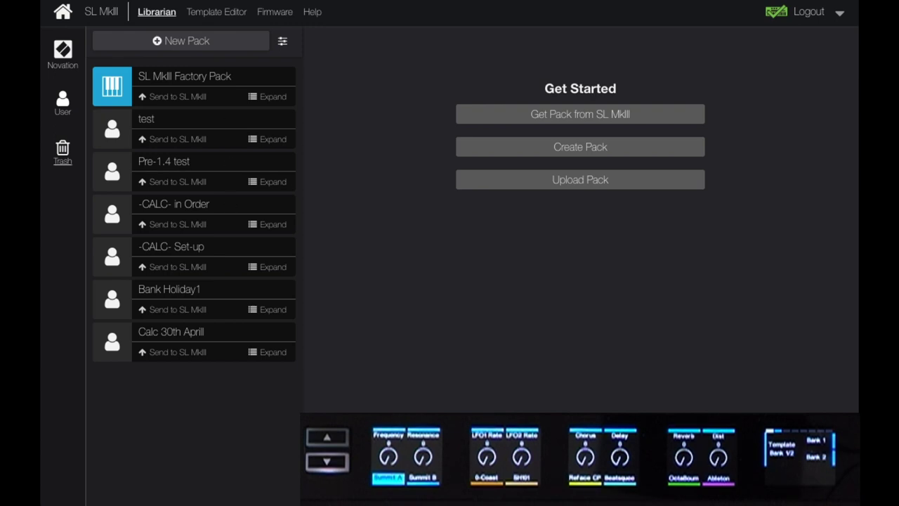
- Restore the stream pack from the trashed packs and hide the trash again
click(63, 156)
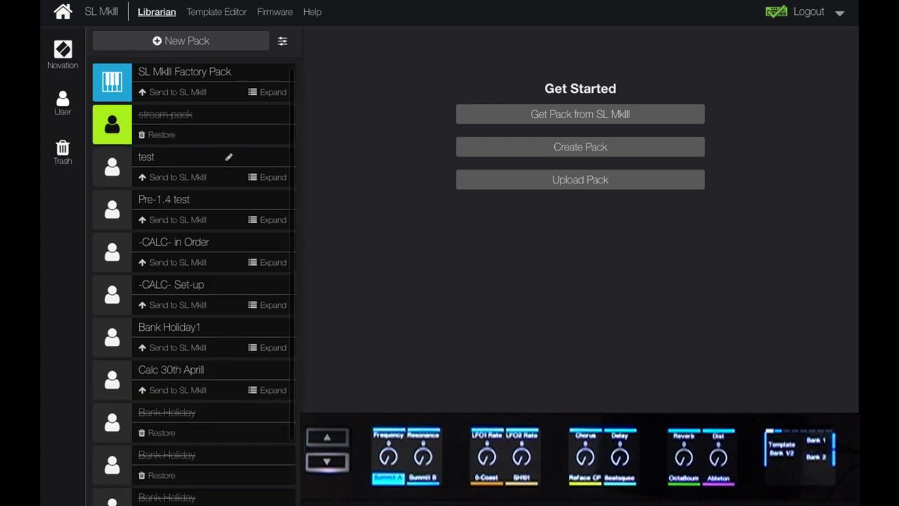
scroll(210, 176, down, 2)
scroll(162, 141, up, 2)
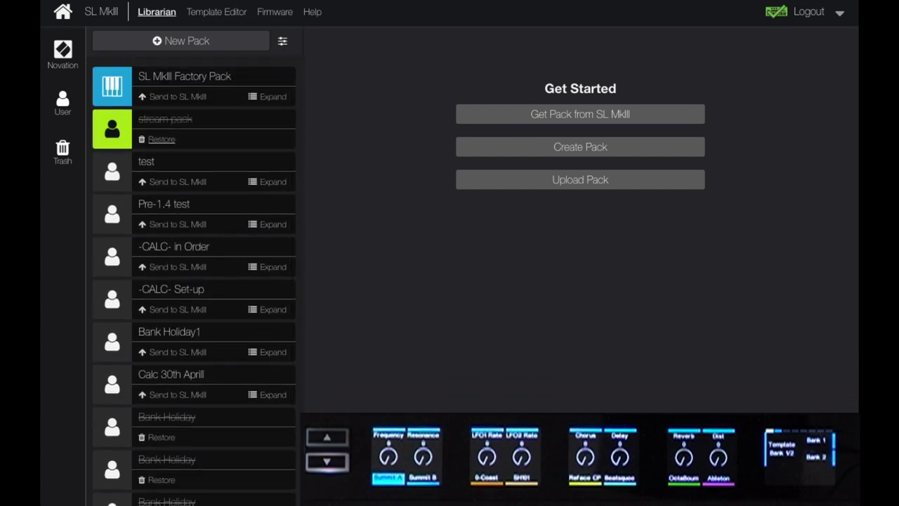
click(161, 140)
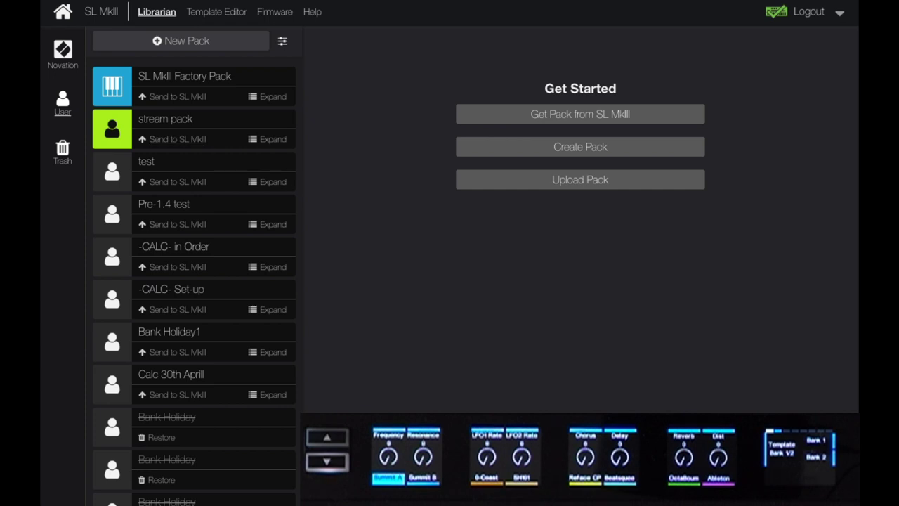
click(63, 153)
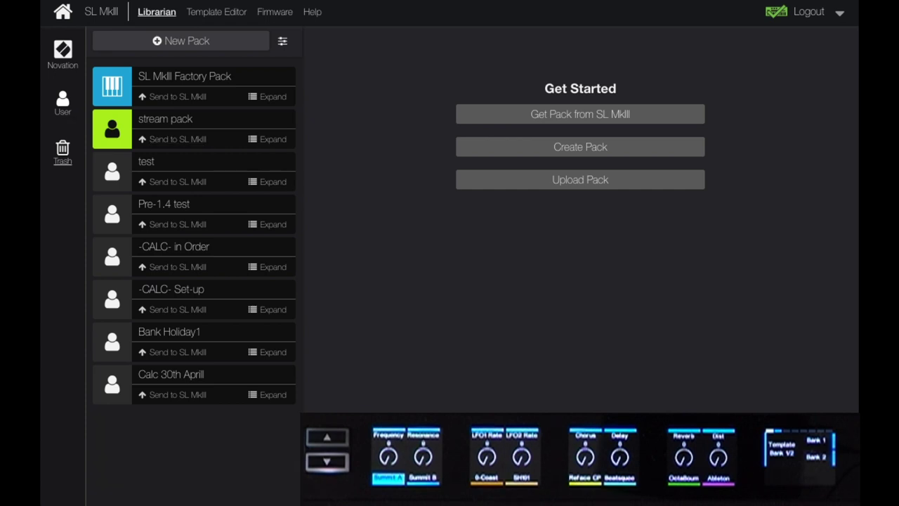
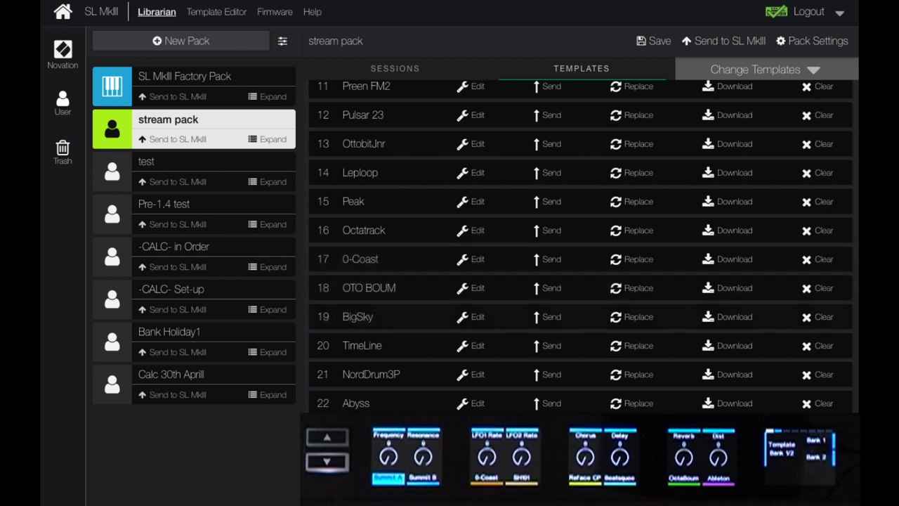
- Move the OTO BOUM template above 0-Coast into slot 17 of the stream pack's template list
drag(369, 288, 369, 259)
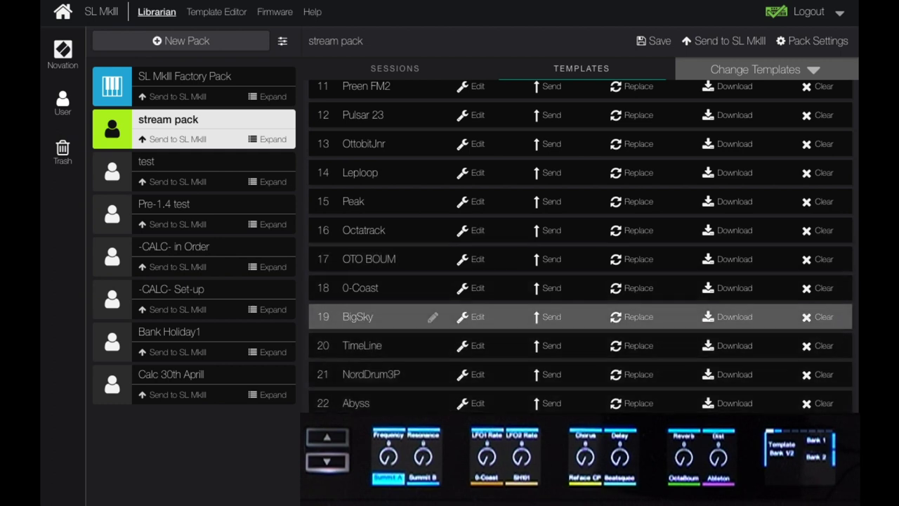
scroll(580, 246, up, 3)
scroll(433, 268, down, 3)
scroll(433, 316, down, 1)
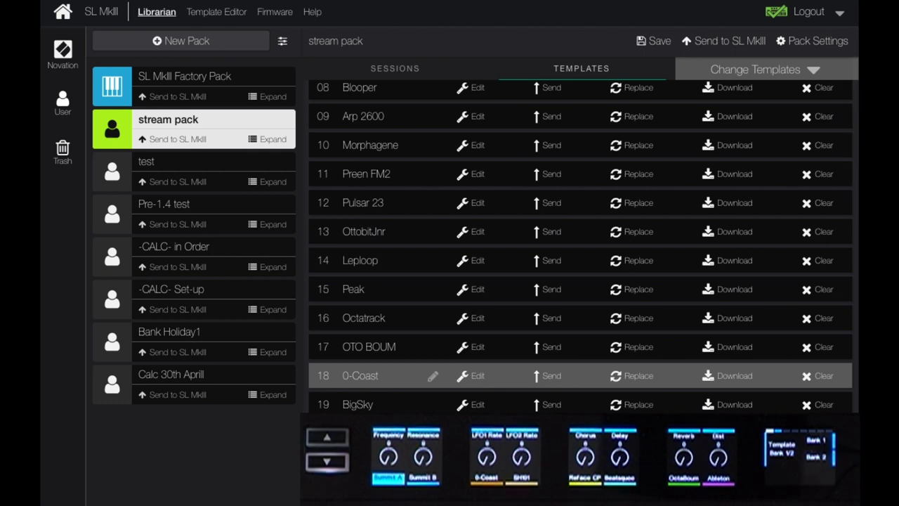
scroll(433, 346, down, 1)
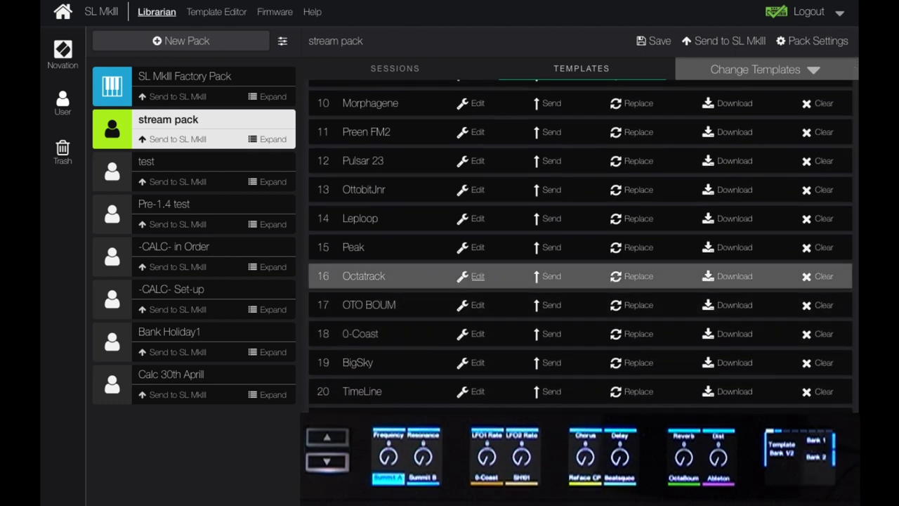
- Open the Octatrack template for editing, leaving the pack page without saving, and show its fader assignments
click(475, 276)
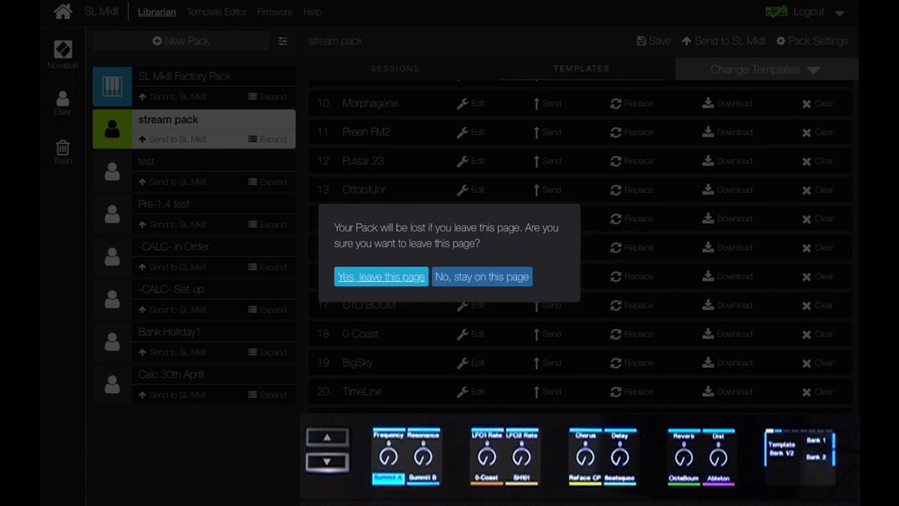
click(380, 276)
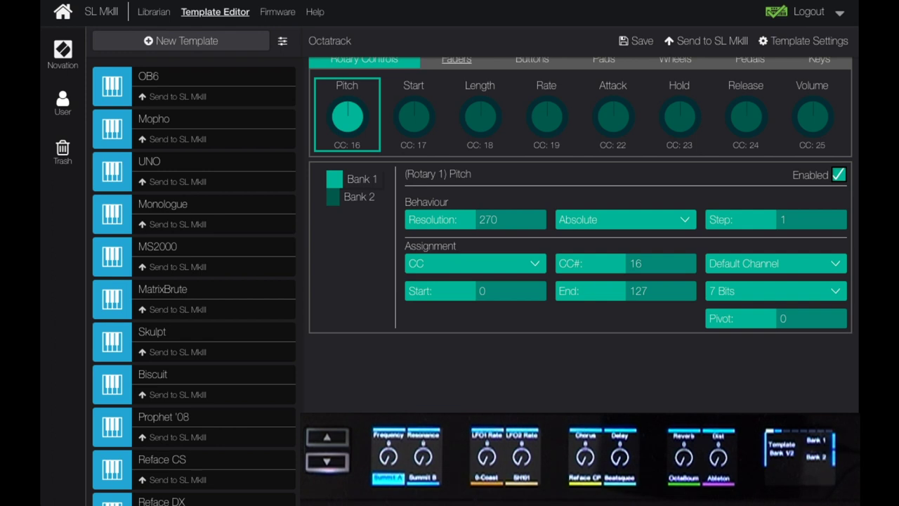
click(457, 59)
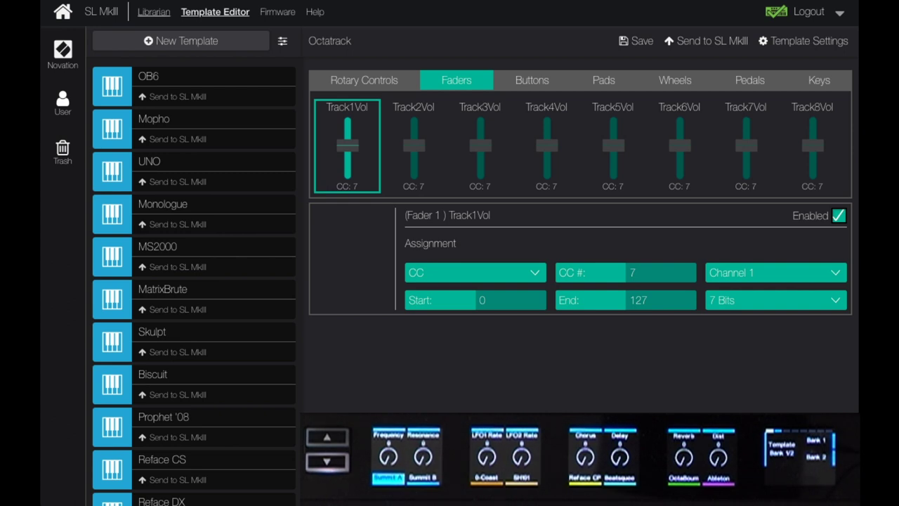
- Return to the librarian, reopen the stream pack and view its sessions followed by its templates
click(154, 12)
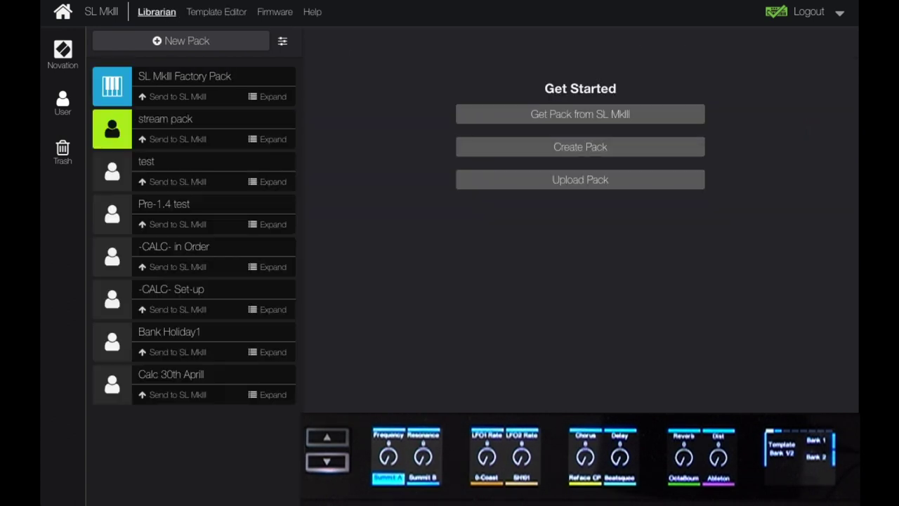
click(193, 129)
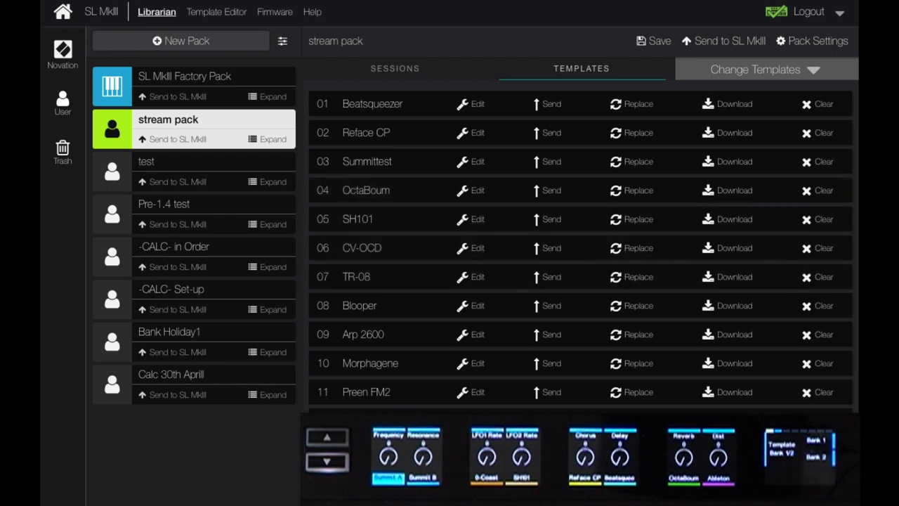
click(395, 69)
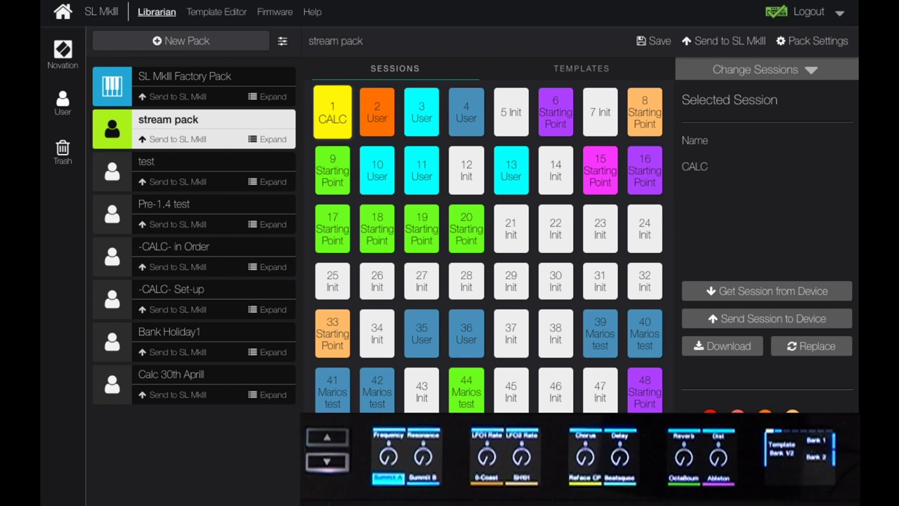
click(581, 68)
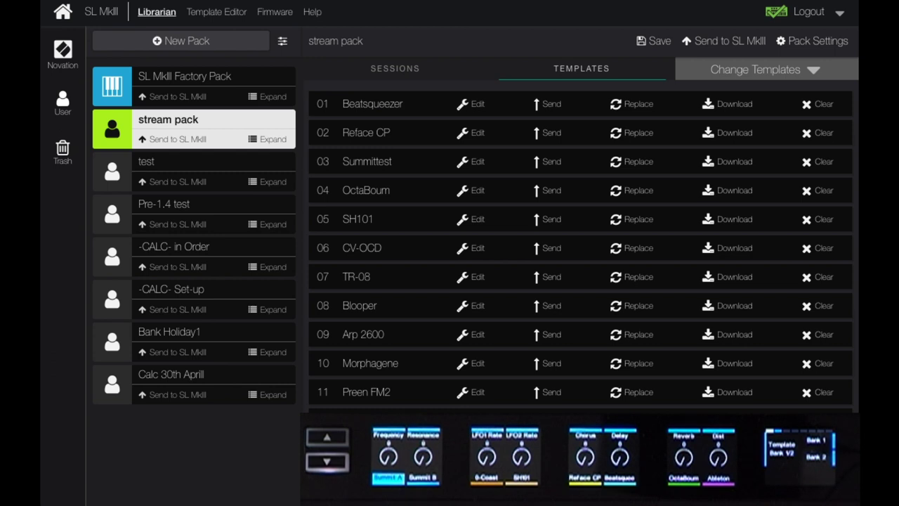
click(581, 68)
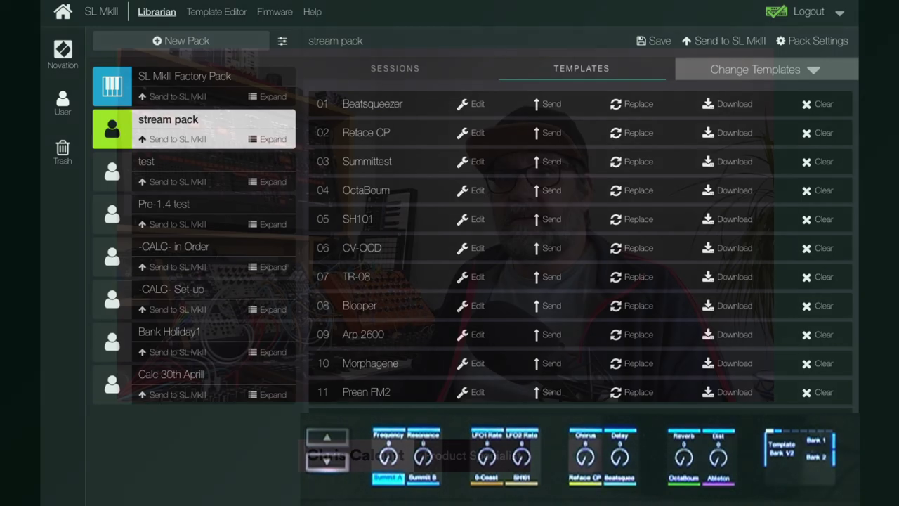
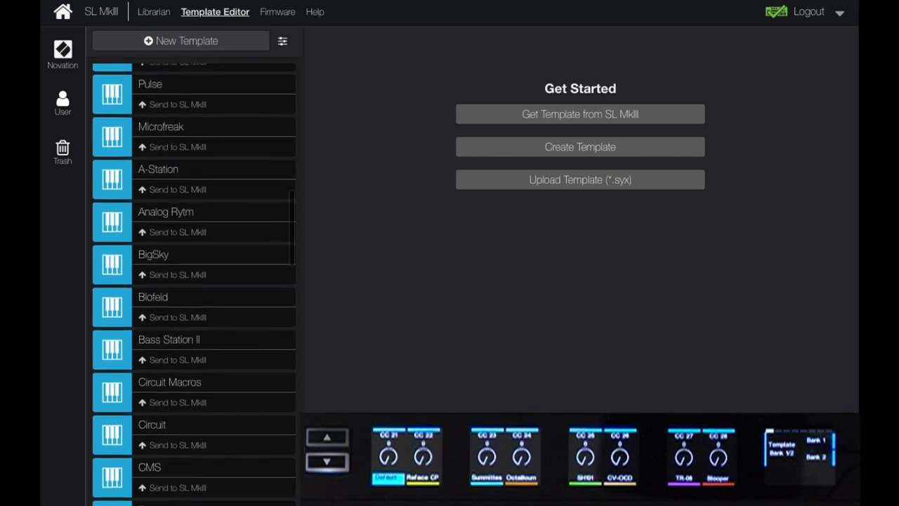
- Look through the Novation template list and the user templates, ending on the Novation list
scroll(194, 281, up, 5)
scroll(194, 281, up, 3)
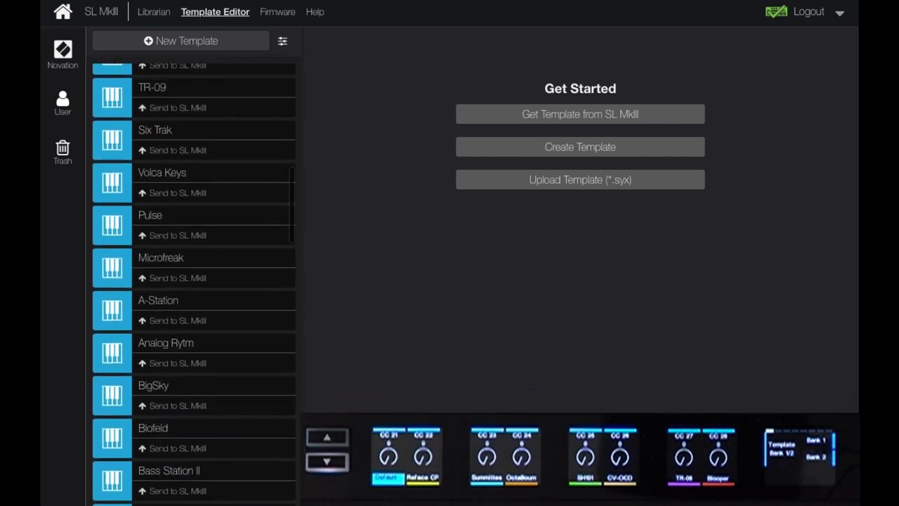
scroll(194, 281, down, 10)
scroll(194, 281, up, 2)
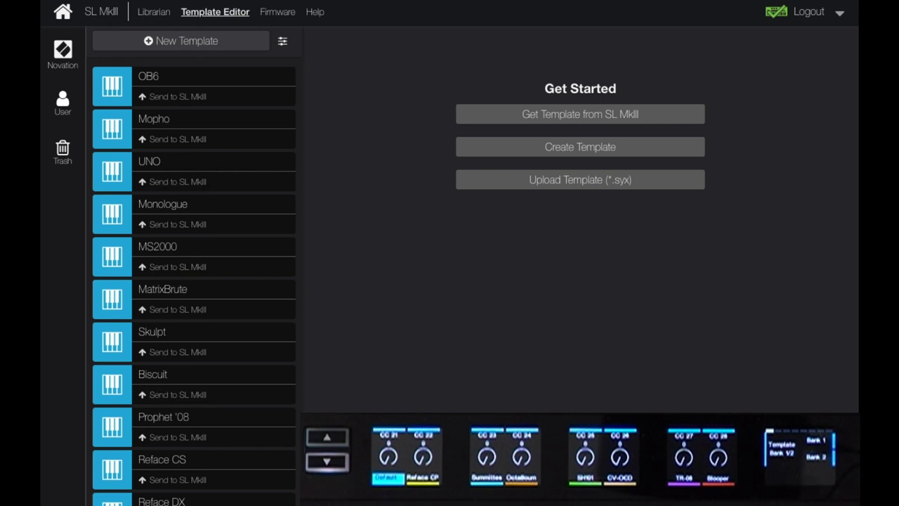
click(62, 54)
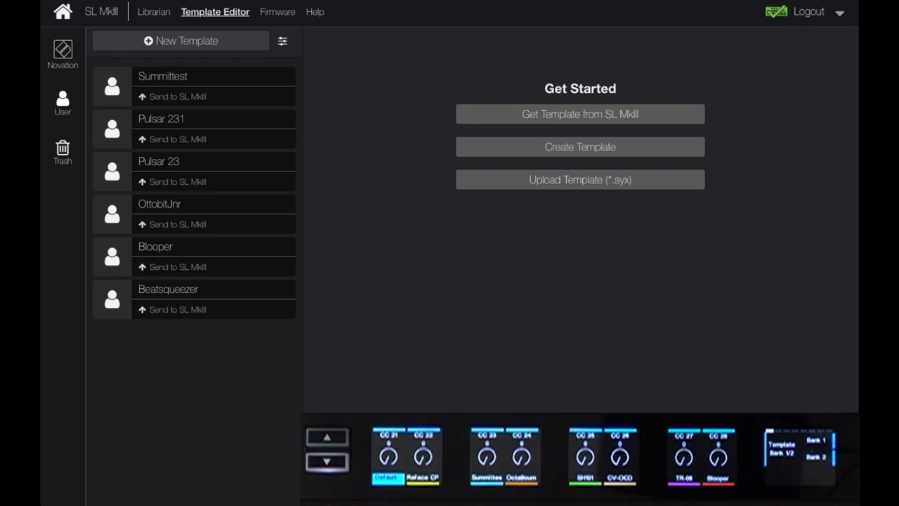
click(62, 53)
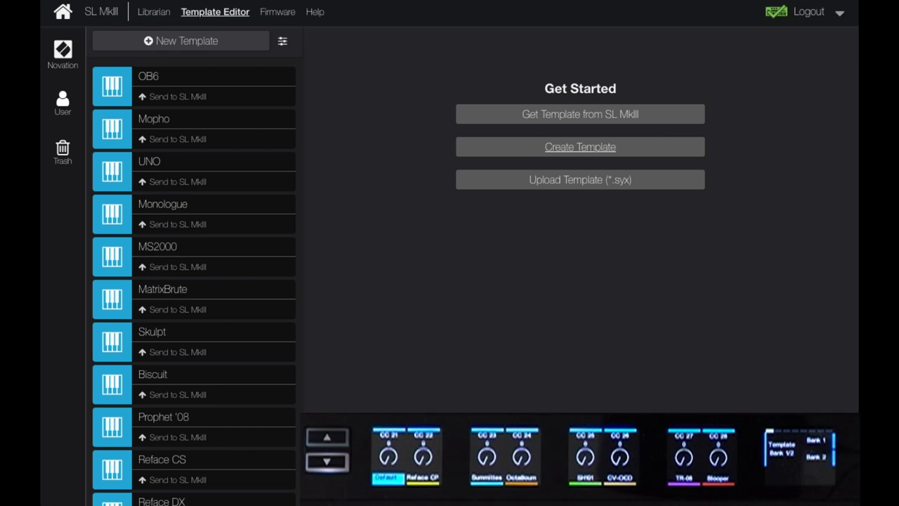
- Create a new template and view the Bank 1 settings of its first six rotary controls, returning to Rotary 1
click(580, 146)
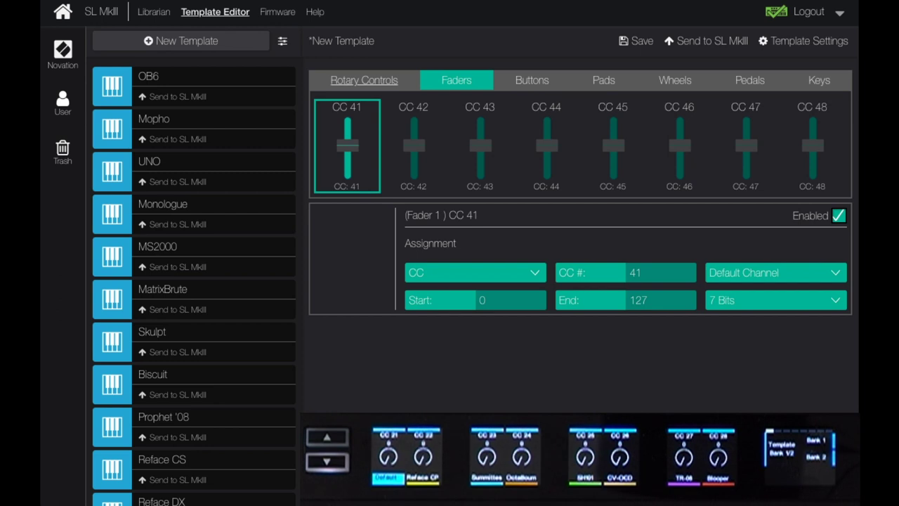
click(364, 80)
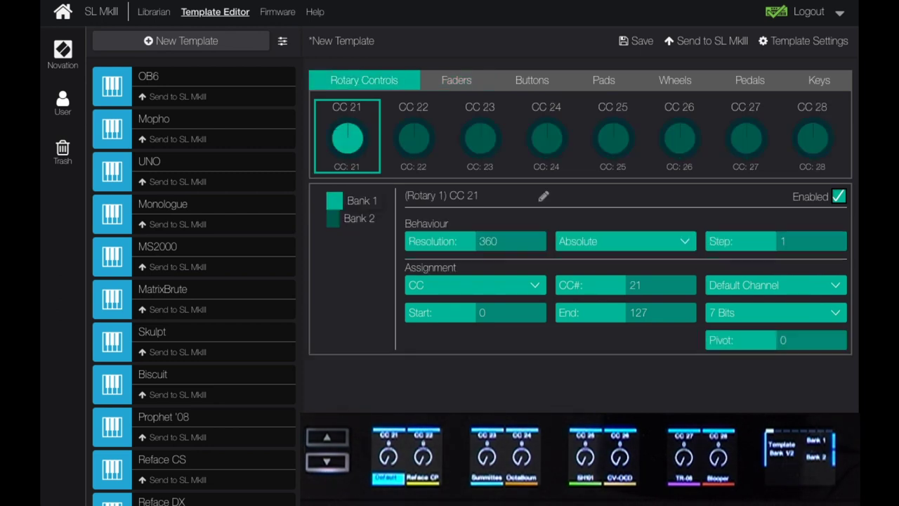
click(413, 138)
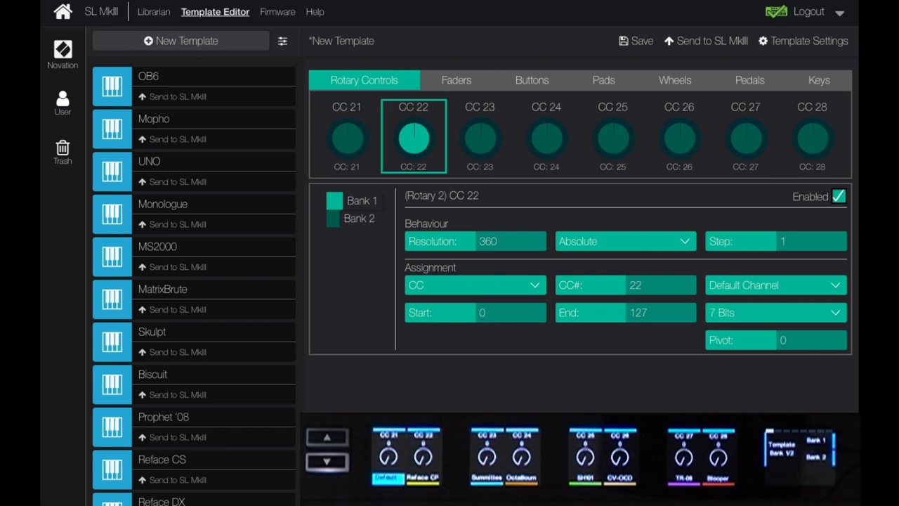
click(480, 137)
click(547, 138)
click(613, 138)
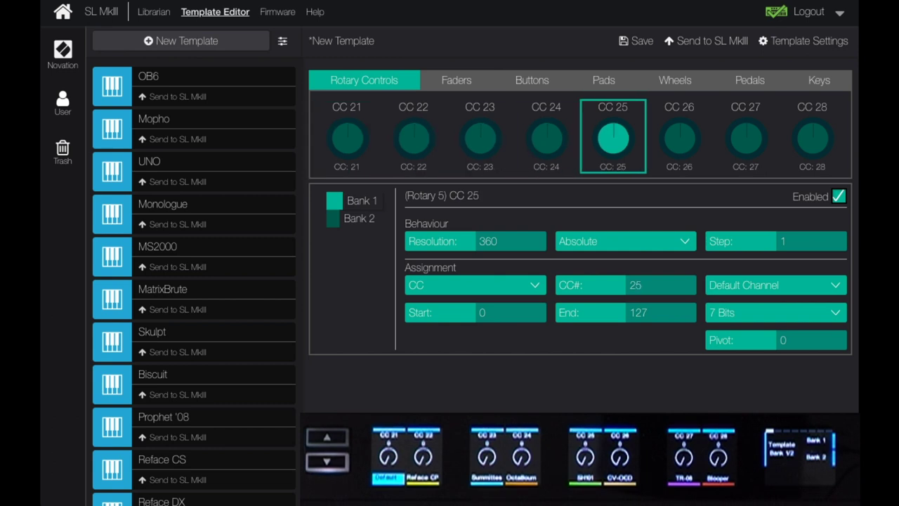
click(679, 138)
click(347, 138)
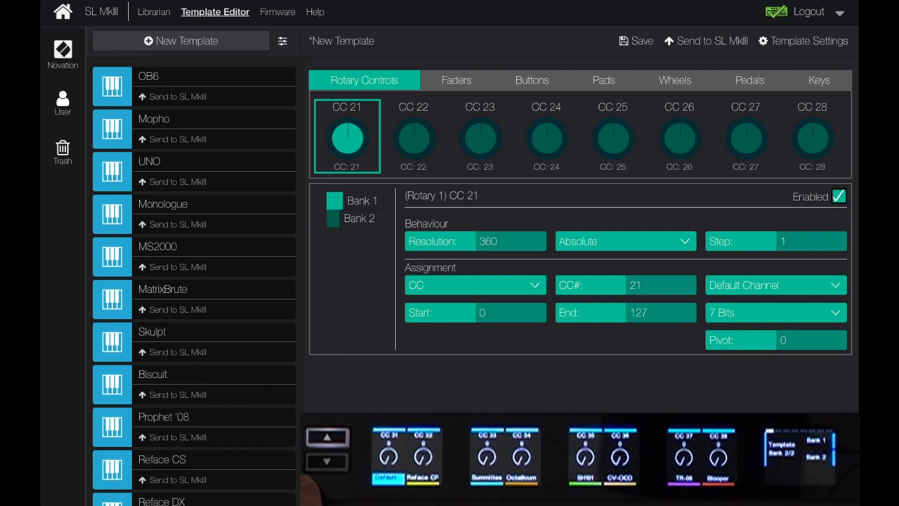
- Compare the Bank 2 rotary assignments with those of Bank 1, ending on Bank 1
click(355, 218)
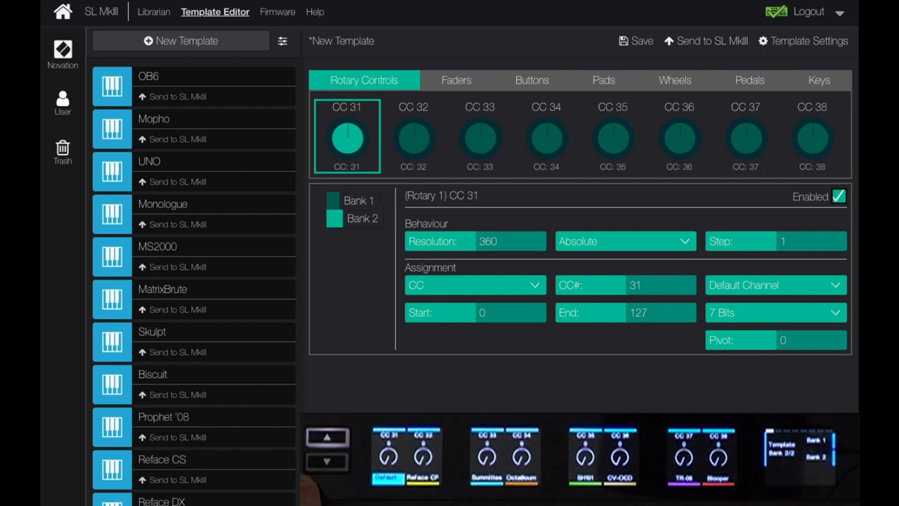
click(355, 200)
click(355, 218)
click(355, 200)
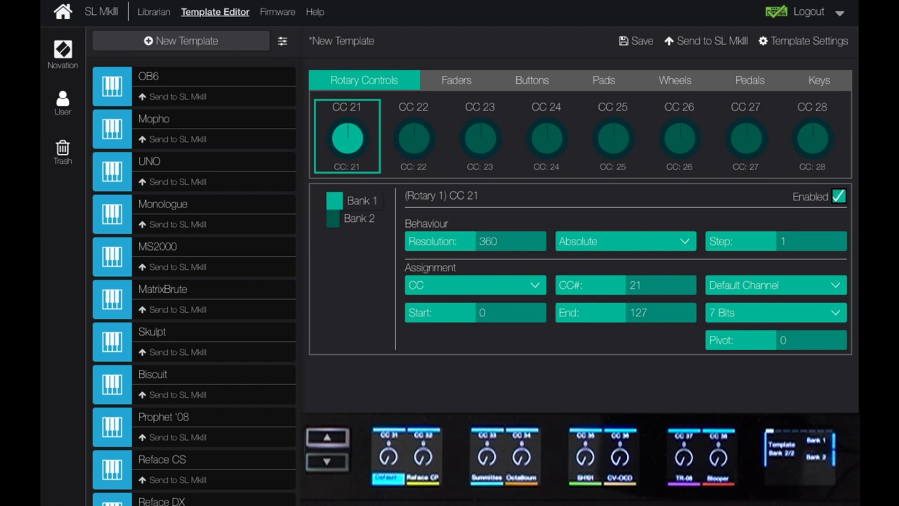
- Set the CC number of Rotary 1 in Bank 1 to 86 and rename the control AMPATT
double_click(635, 285)
text(86)
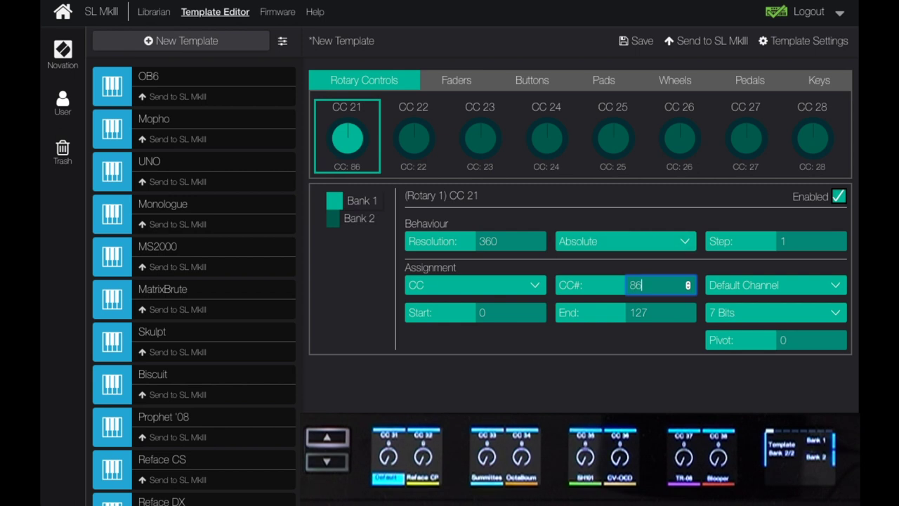
double_click(625, 203)
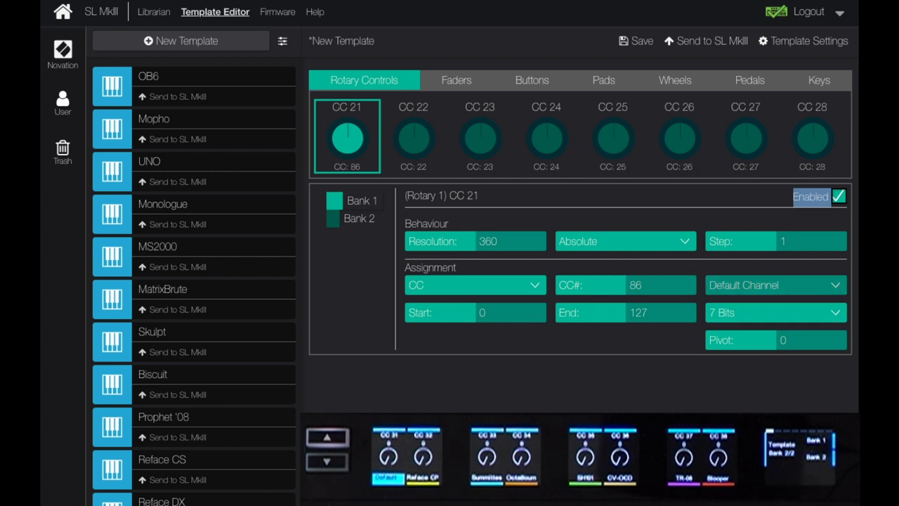
click(544, 196)
key(ctrl+a)
text(A)
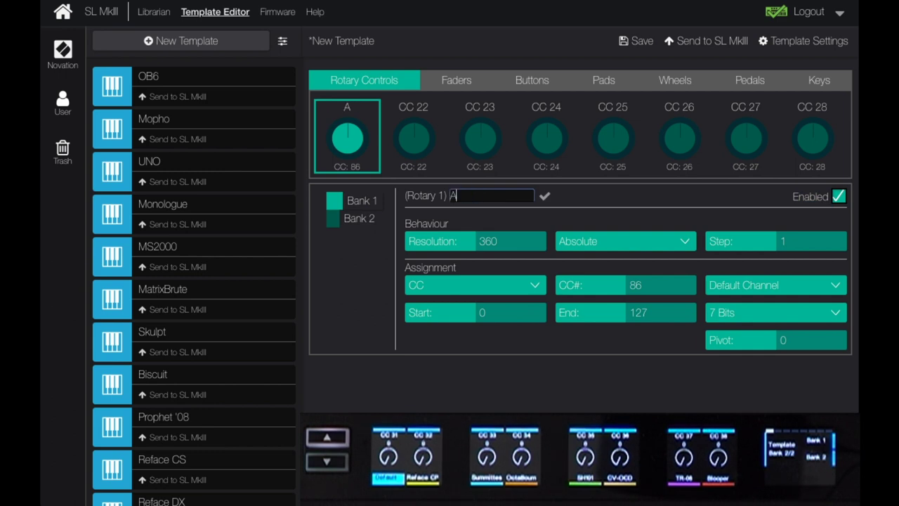
text(MPATT)
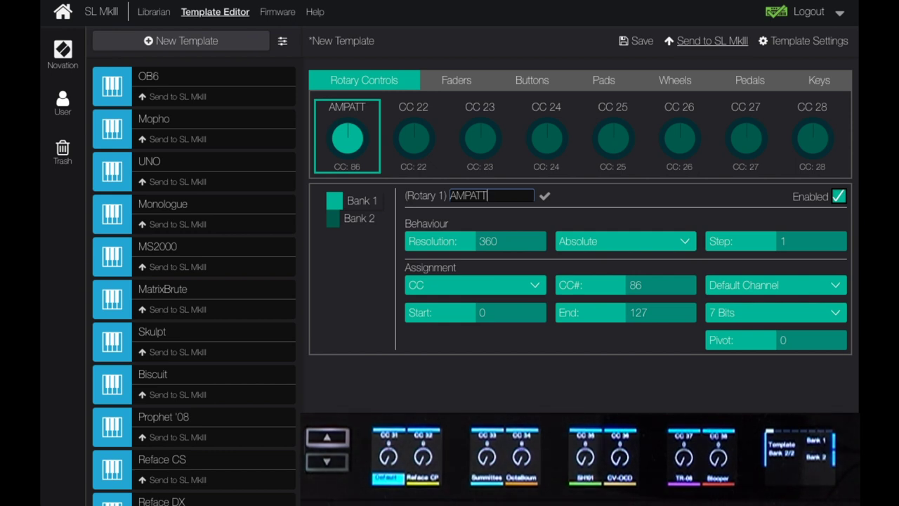
- Review the template slots and parts offered as targets for sending to the SL MkIII, and cancel without sending
click(711, 40)
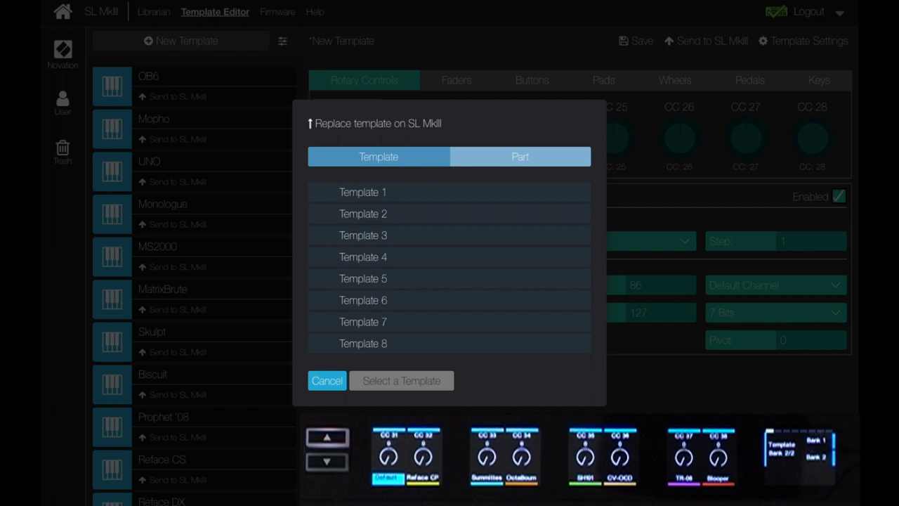
scroll(450, 267, down, 5)
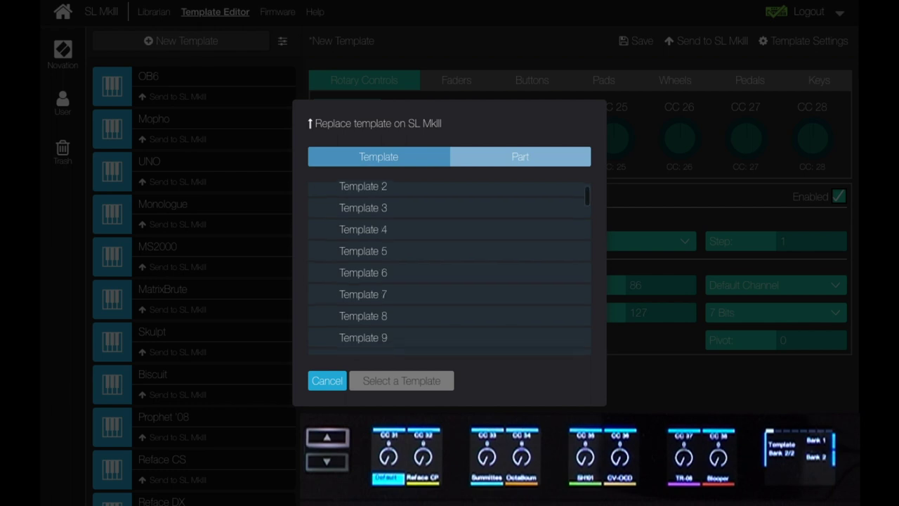
scroll(450, 267, down, 15)
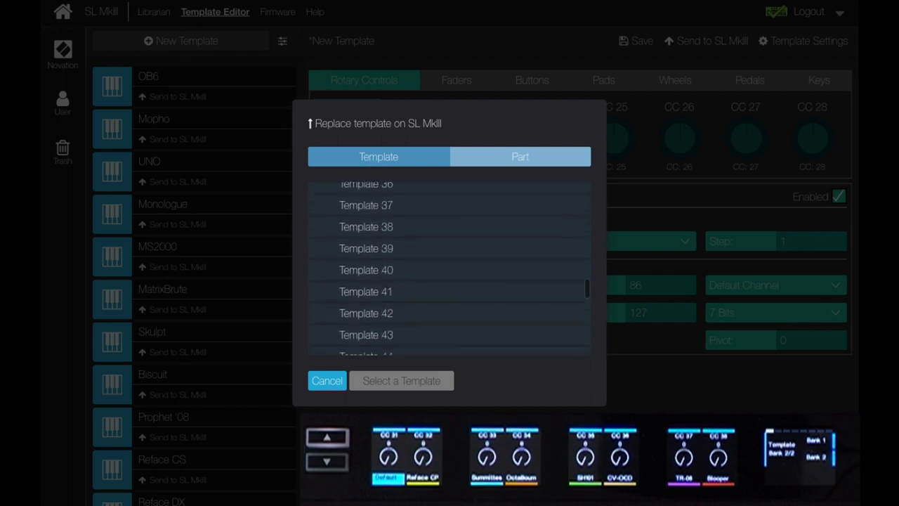
scroll(450, 267, down, 2)
scroll(450, 267, up, 14)
scroll(449, 267, up, 6)
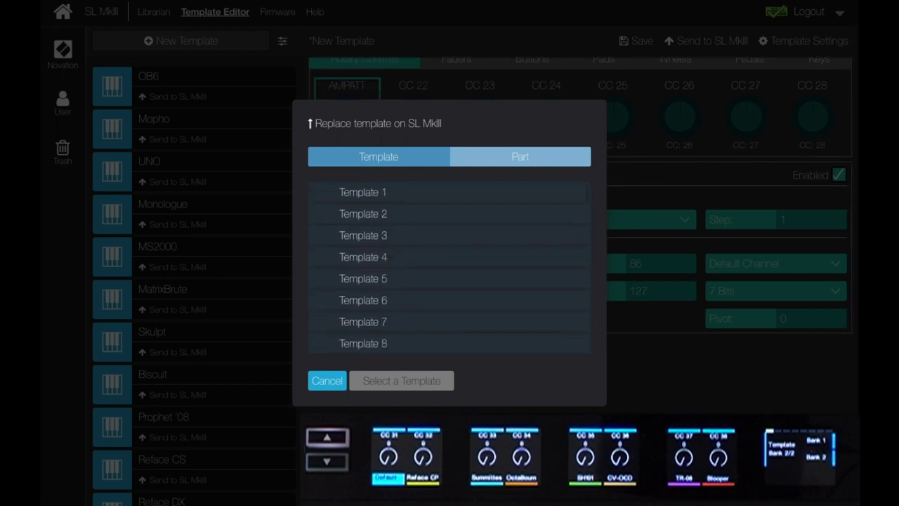
scroll(449, 267, down, 19)
scroll(449, 267, up, 10)
scroll(450, 267, up, 9)
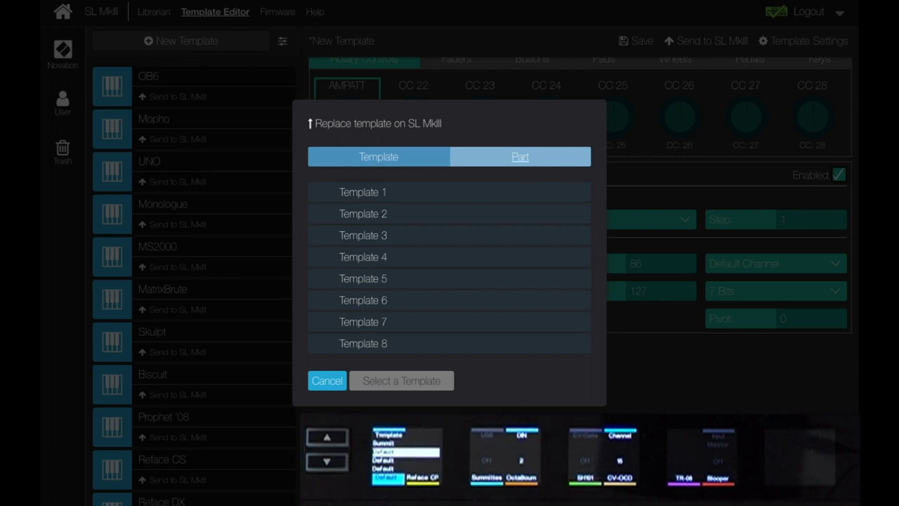
click(520, 157)
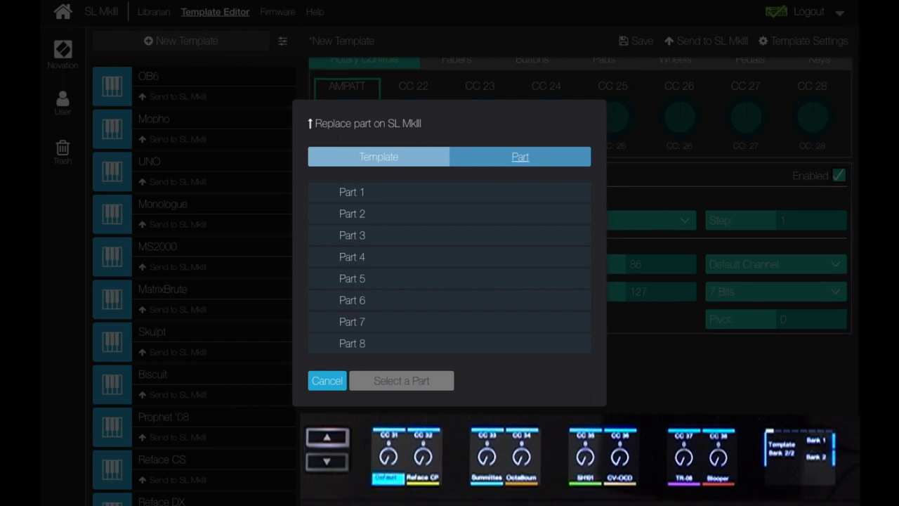
click(449, 192)
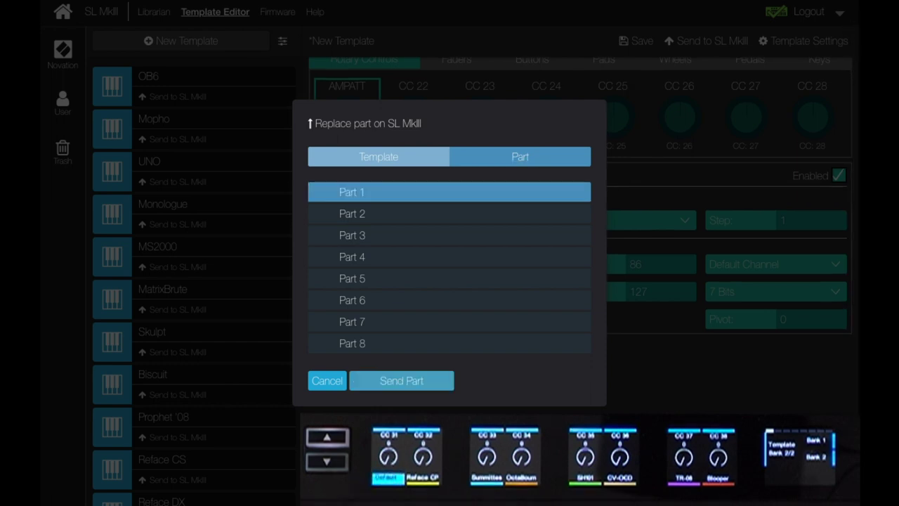
click(327, 380)
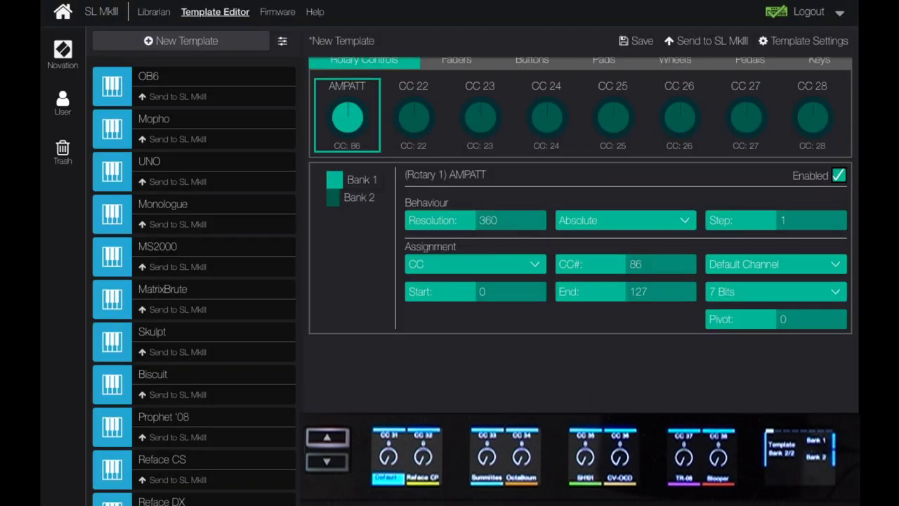
- Rename the new template "stream part"
scroll(581, 232, up, 1)
mouse_move(357, 40)
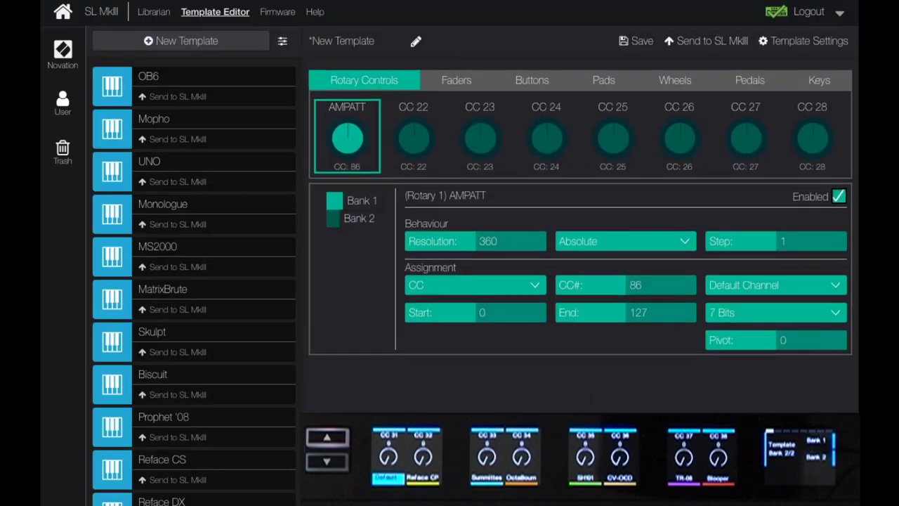
click(416, 40)
drag(377, 40, 309, 41)
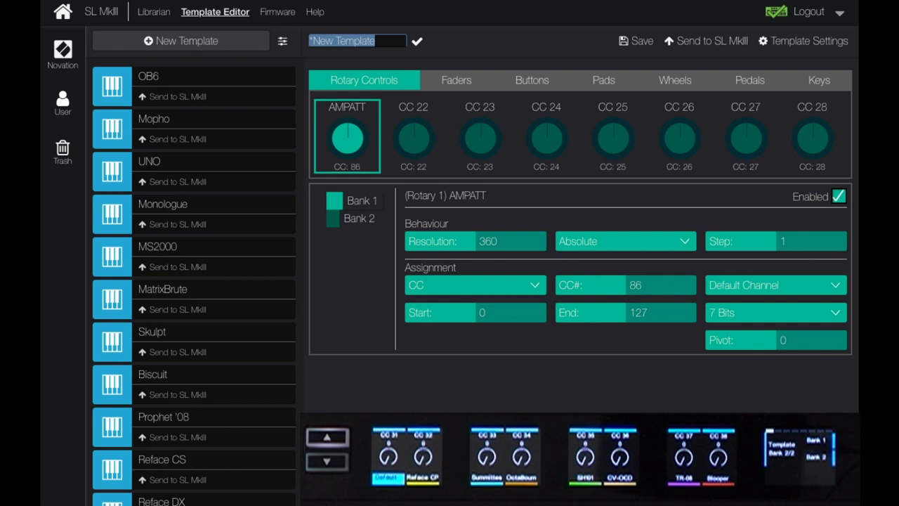
text(stream part)
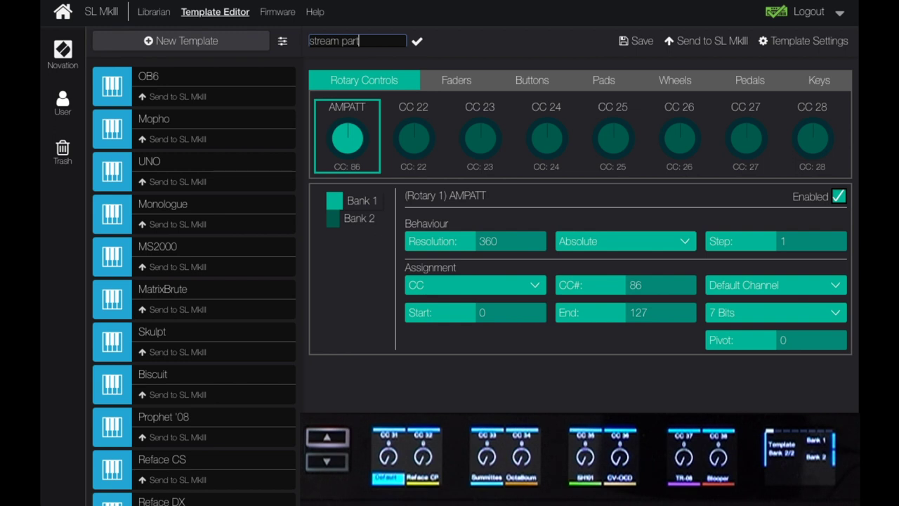
key(Return)
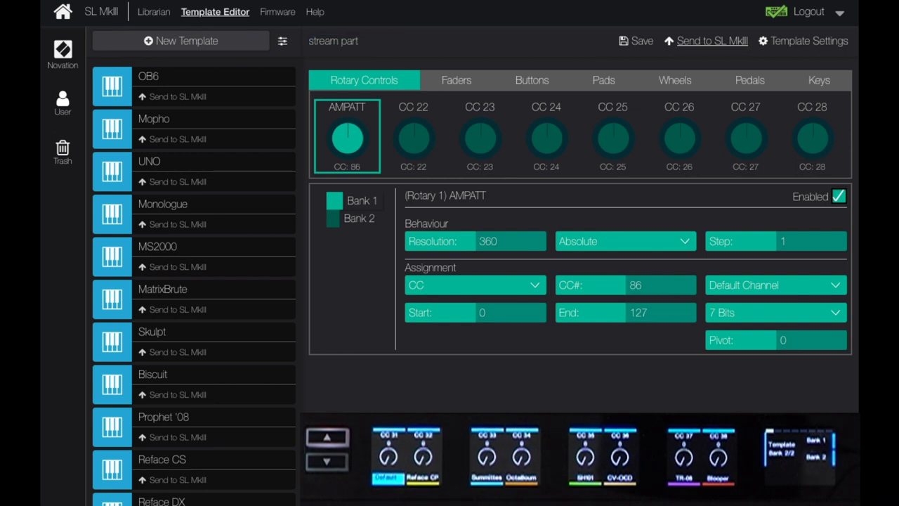
- Send the "stream part" template to Part 1 on the SL MkIII and dismiss the resulting dialog
click(706, 41)
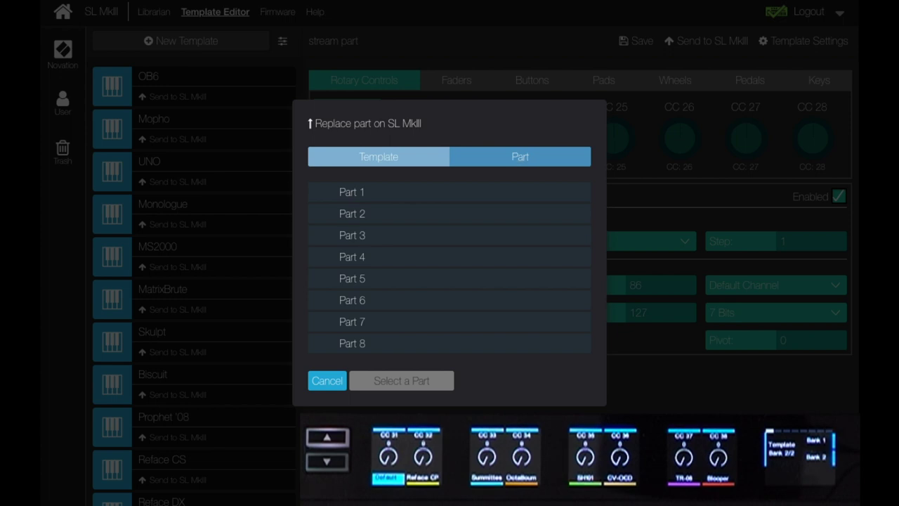
click(449, 192)
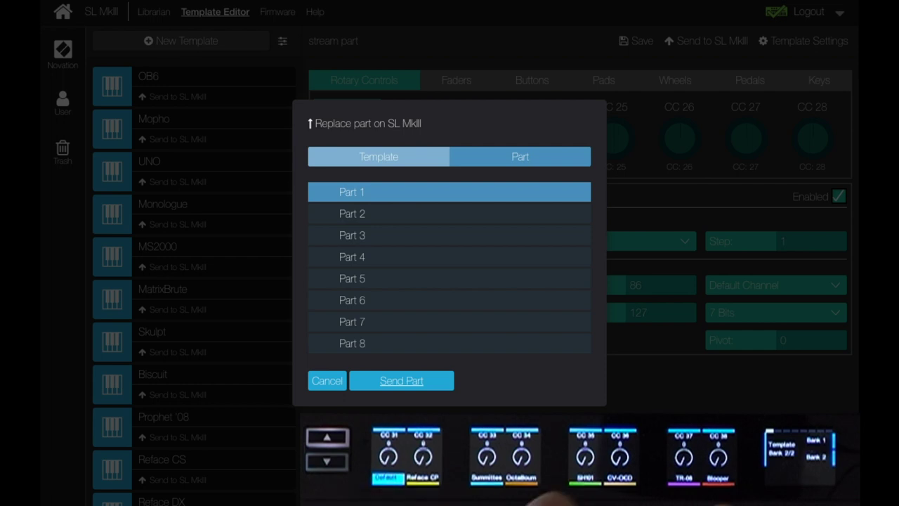
click(401, 380)
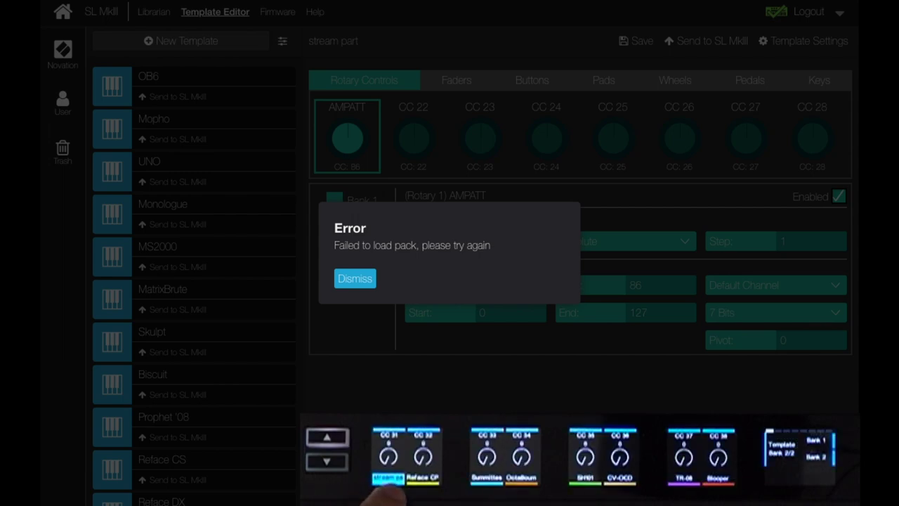
key(Return)
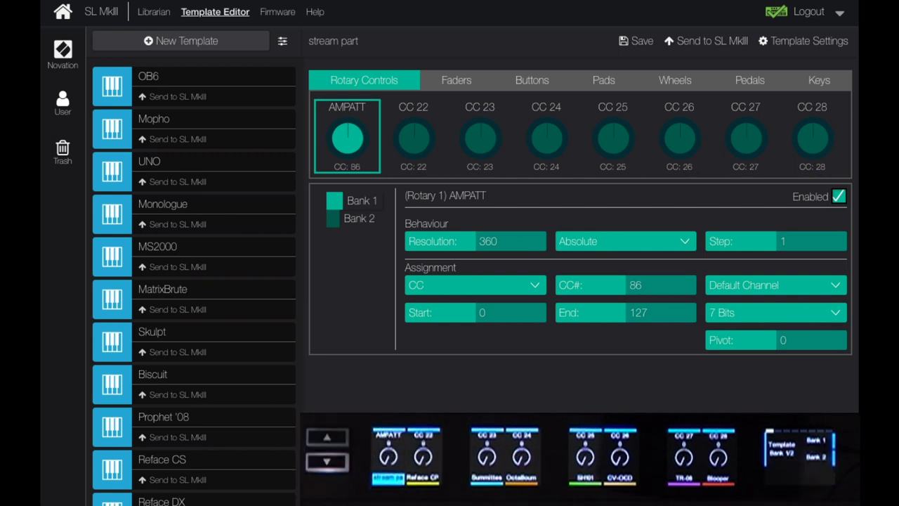
- Rename Rotary 2 in Bank 1 of the "stream part" template to FiltCut
click(414, 138)
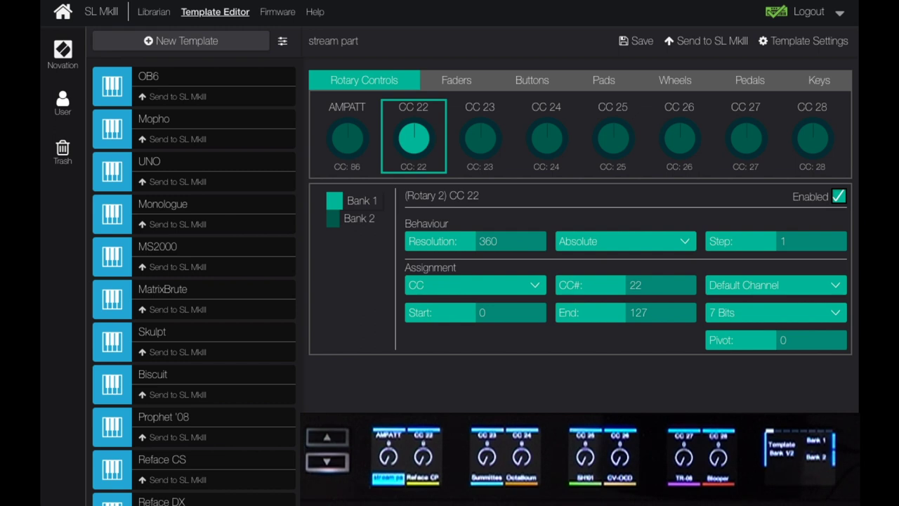
click(544, 195)
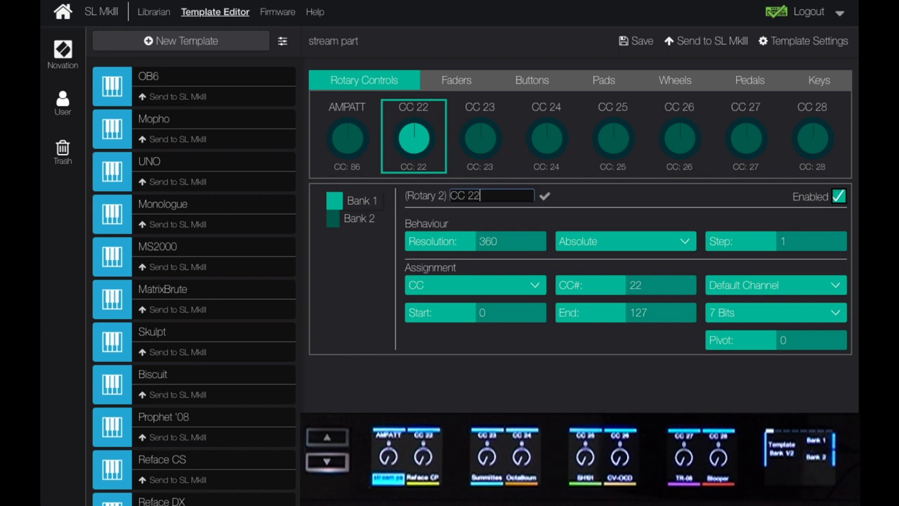
key(ctrl+a)
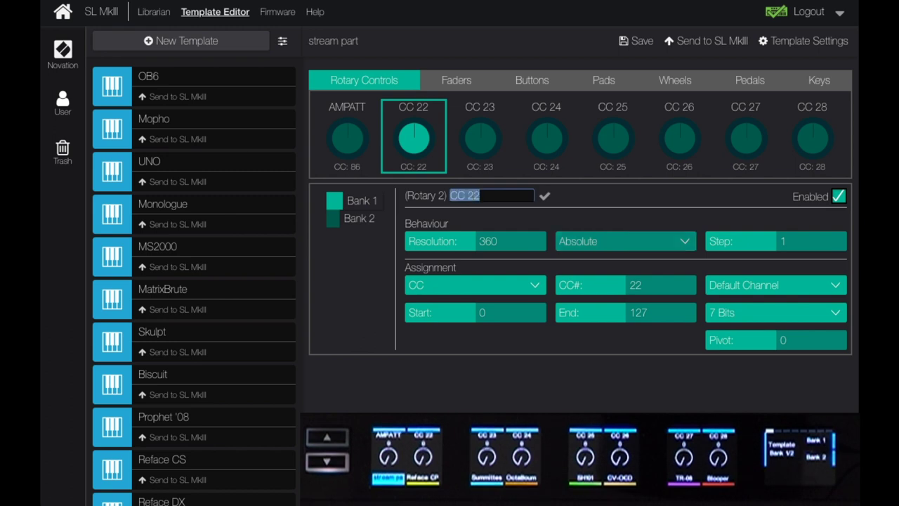
text(Filt)
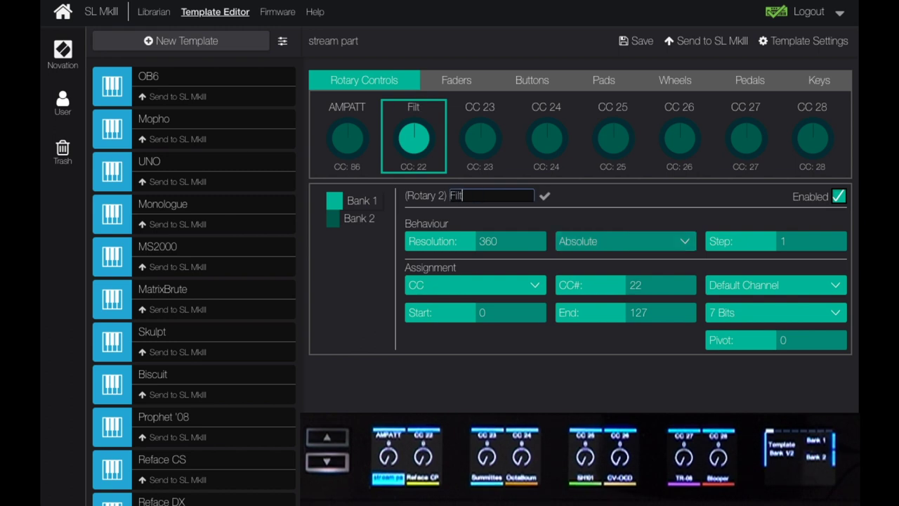
text(Cut)
key(Return)
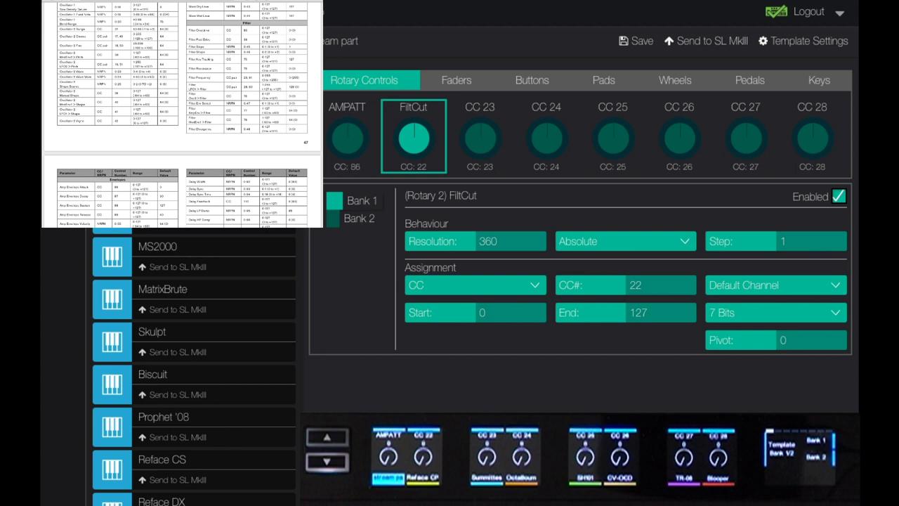
- Look up the filter frequency CC in the synth's MIDI chart and set FiltCut to CC 29, 8 Bits scaled, with end value 255
drag(262, 74, 275, 79)
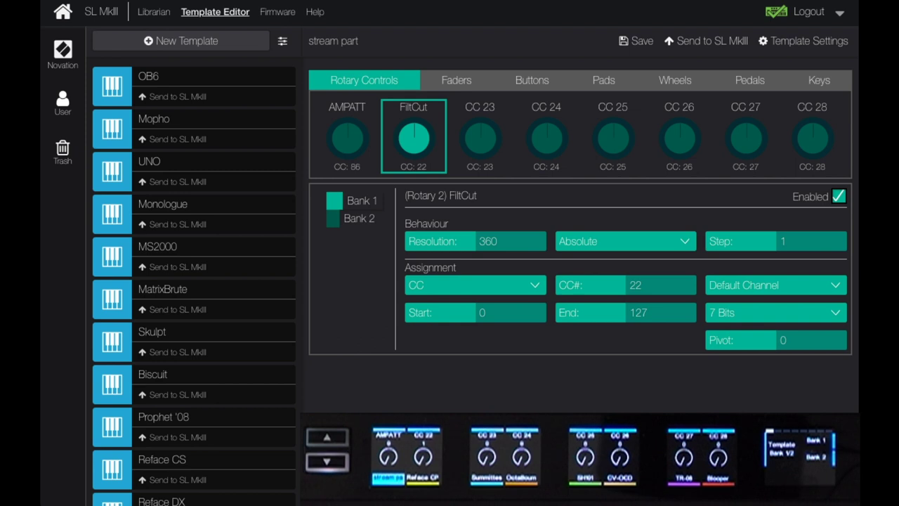
double_click(636, 285)
text(29)
click(775, 313)
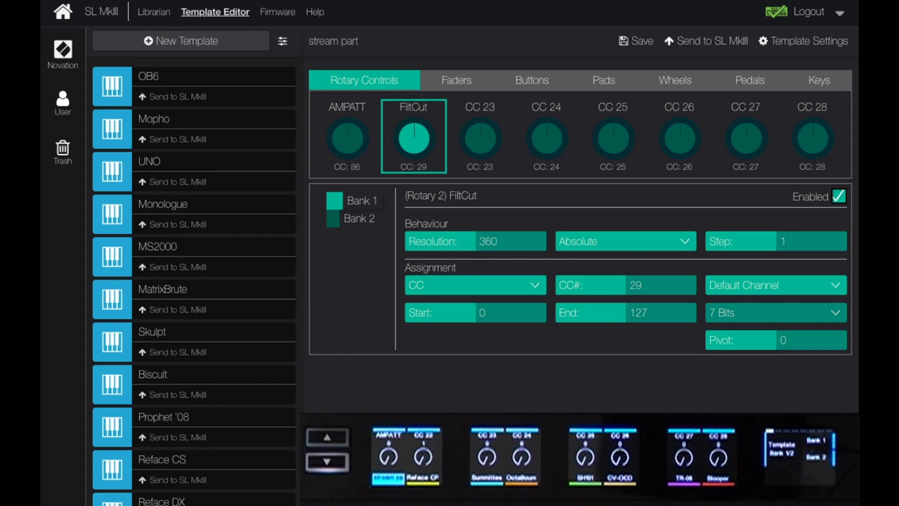
key(Down)
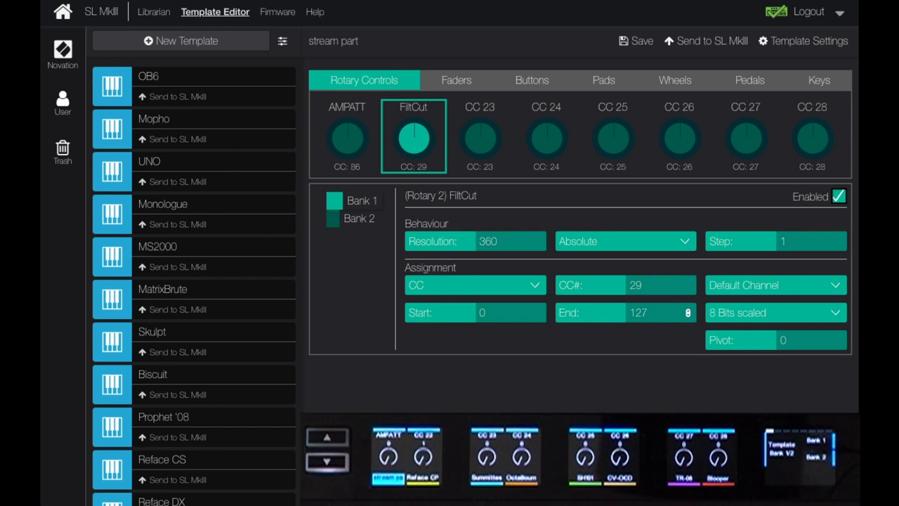
drag(649, 313, 629, 312)
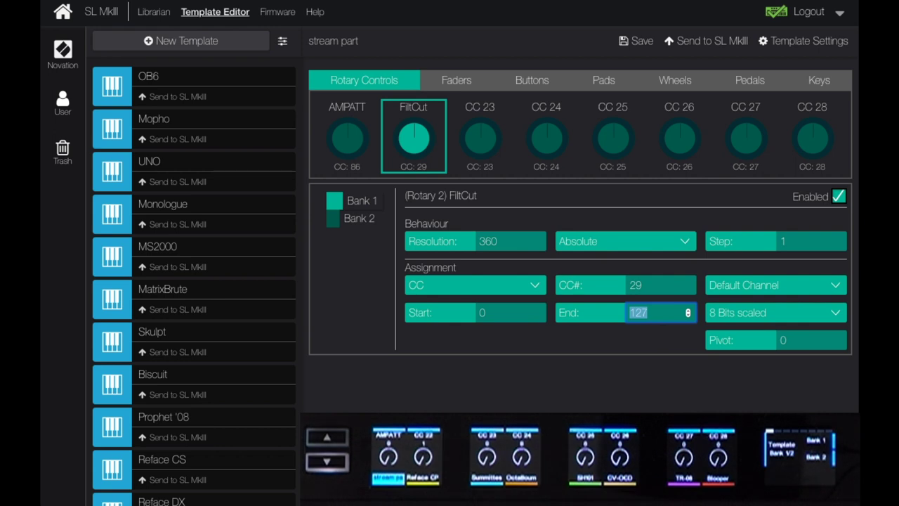
text(255)
key(Return)
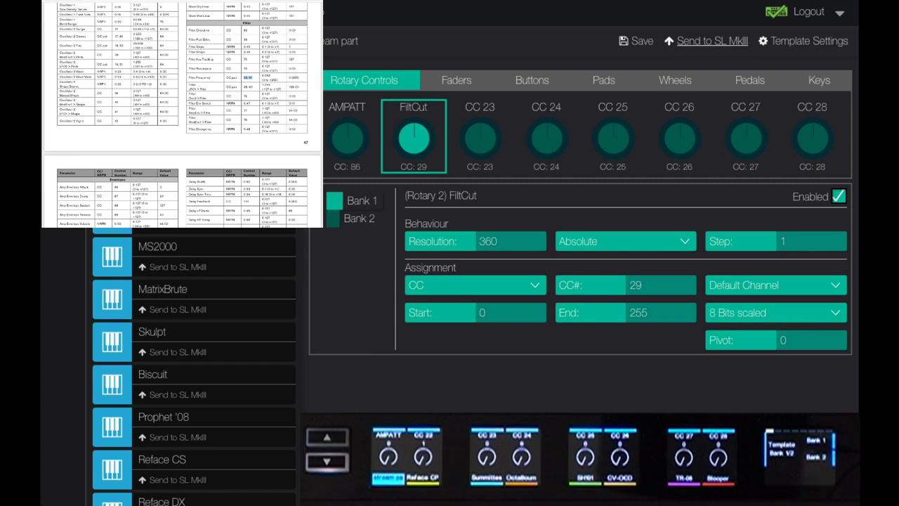
- Send the template with the FiltCut assignment to Part 1 on the SL MkIII
click(712, 41)
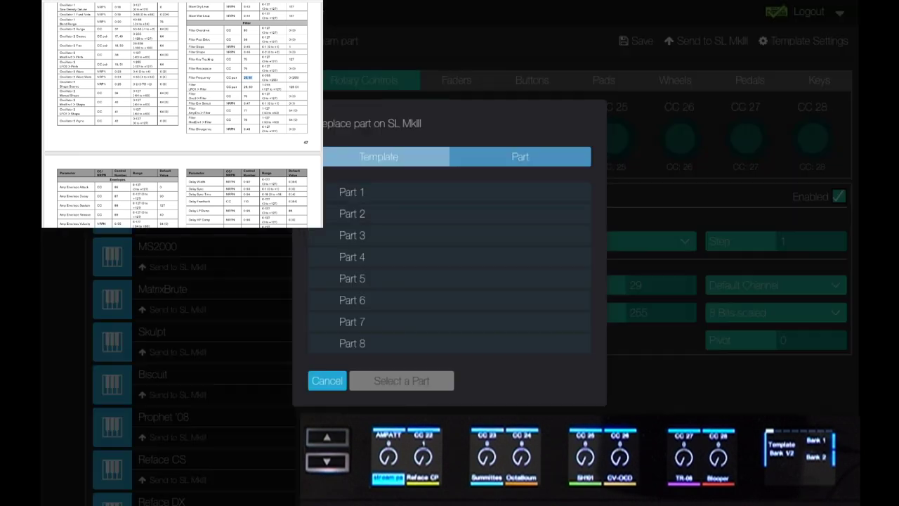
click(450, 192)
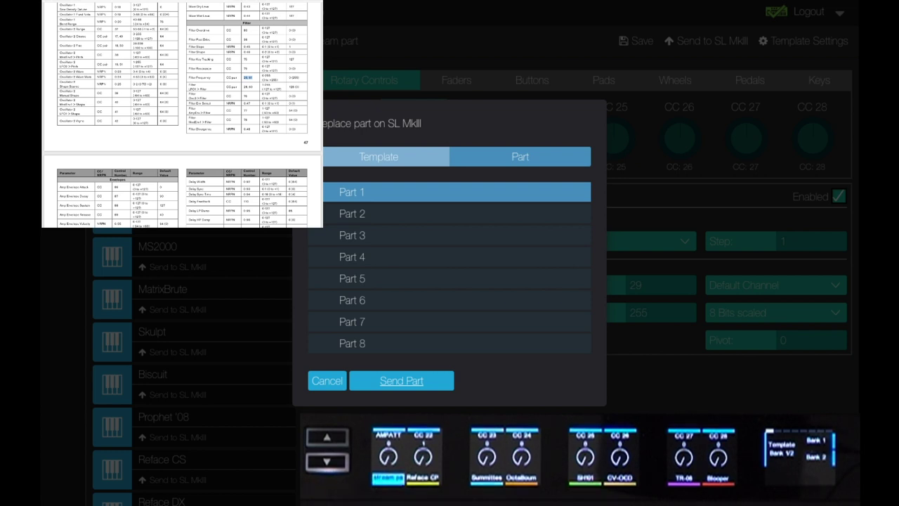
click(401, 380)
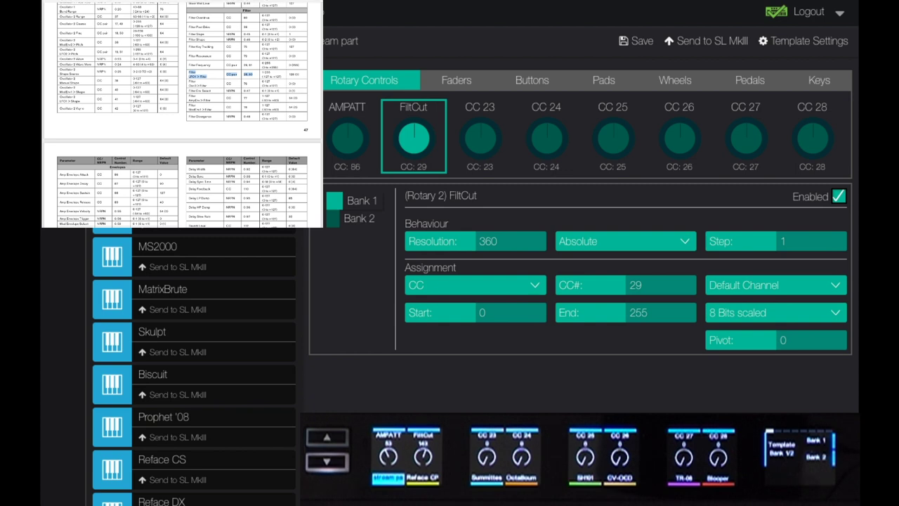
- Rename Rotary 3 in Bank 1 to LFO1Filt
click(481, 137)
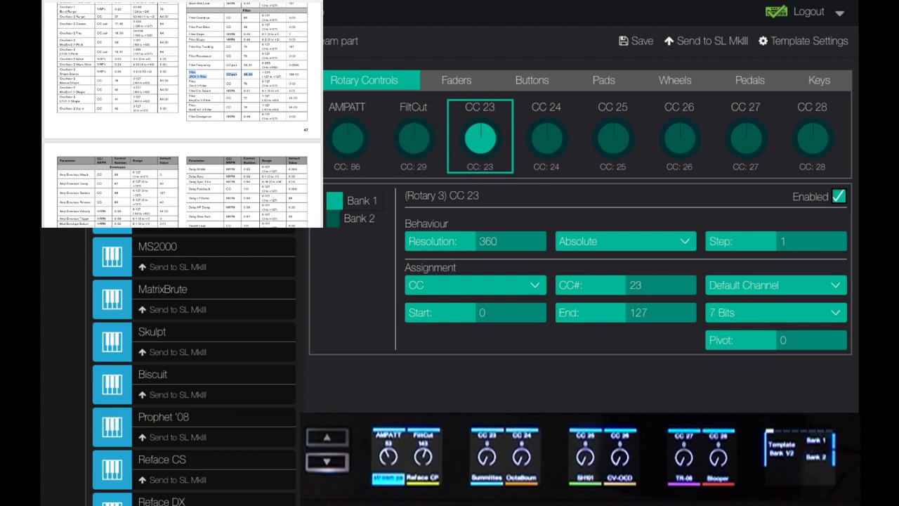
click(465, 196)
key(ctrl+a)
text(LFO1)
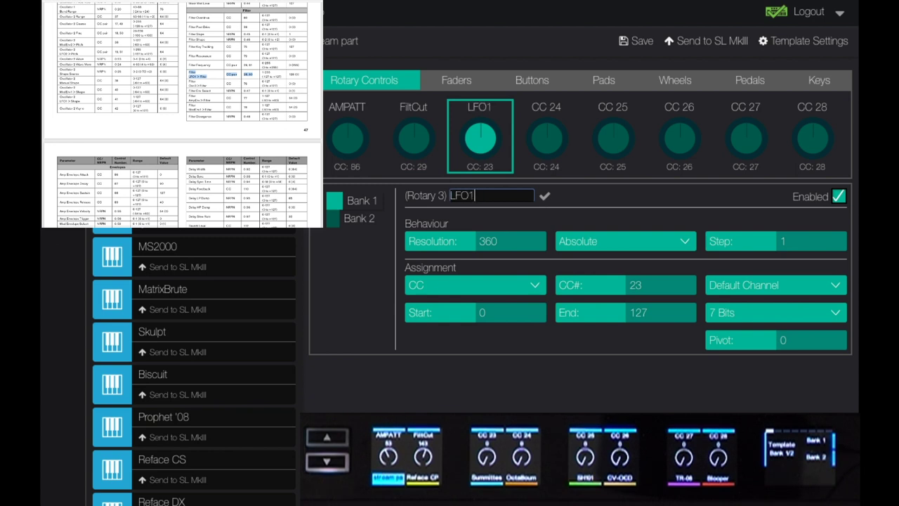
text(Filt)
key(Return)
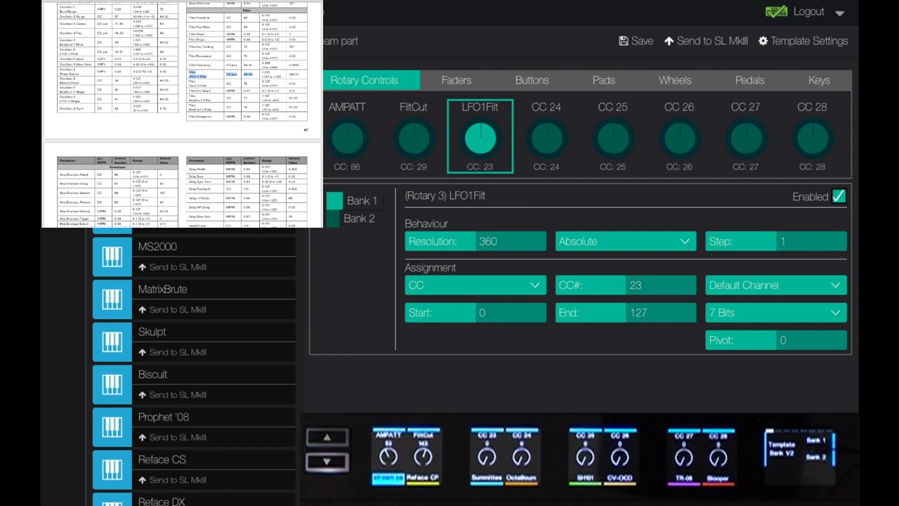
- Set LFO1Filt to CC number 28 with 8 Bits scaled resolution and an end value of 255
double_click(635, 286)
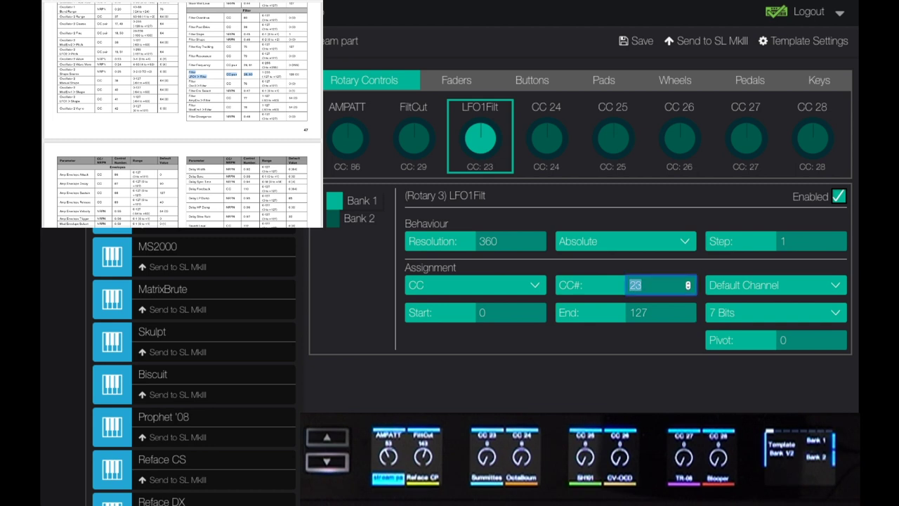
text(28)
drag(649, 313, 628, 312)
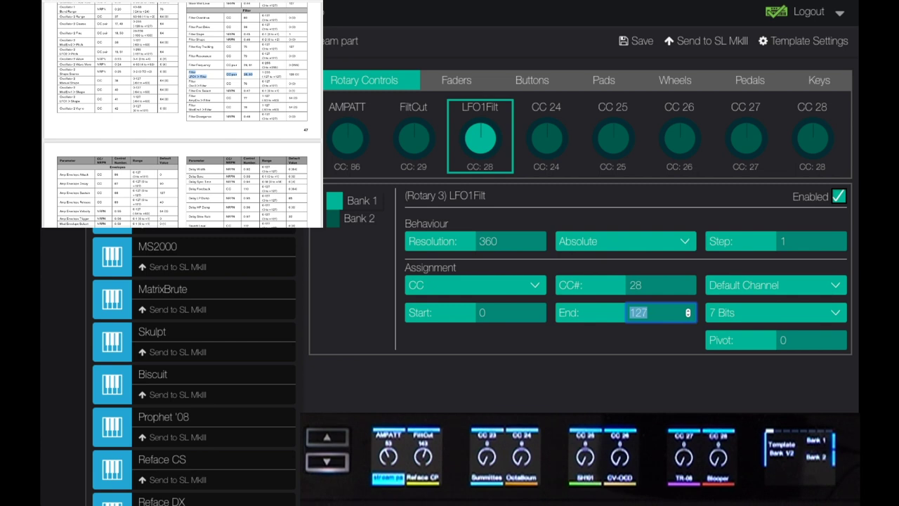
text(255)
key(ctrl+a)
text(255)
key(Tab)
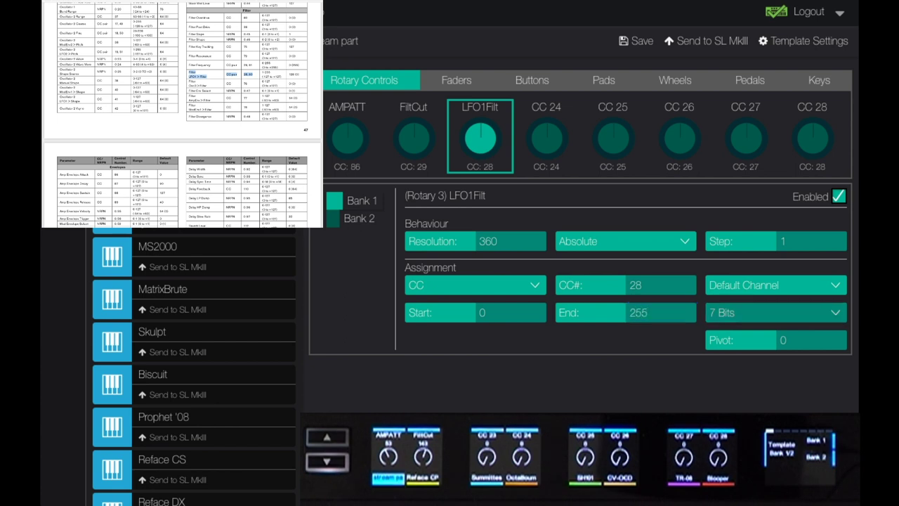
key(Down)
key(shift+Tab)
text(255)
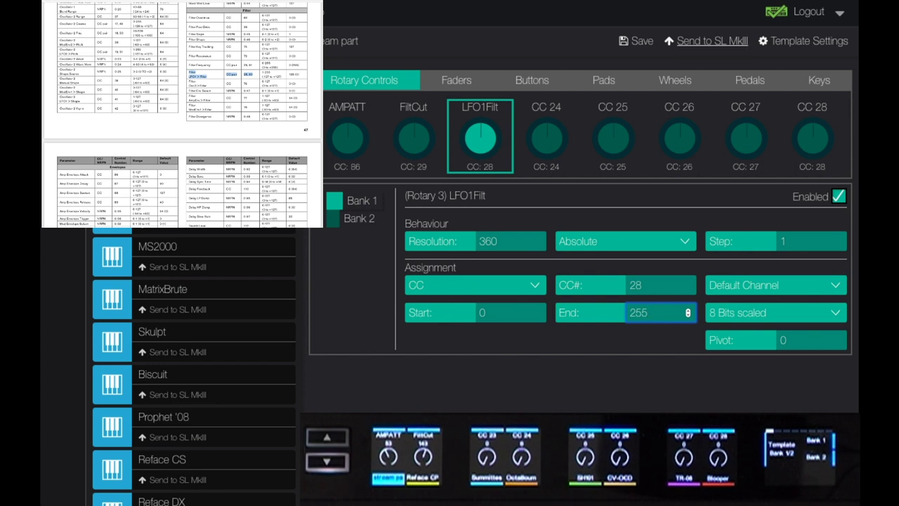
- Send the template with the LFO1Filt assignment to Part 1 on the SL MkIII
click(712, 40)
click(450, 192)
click(401, 381)
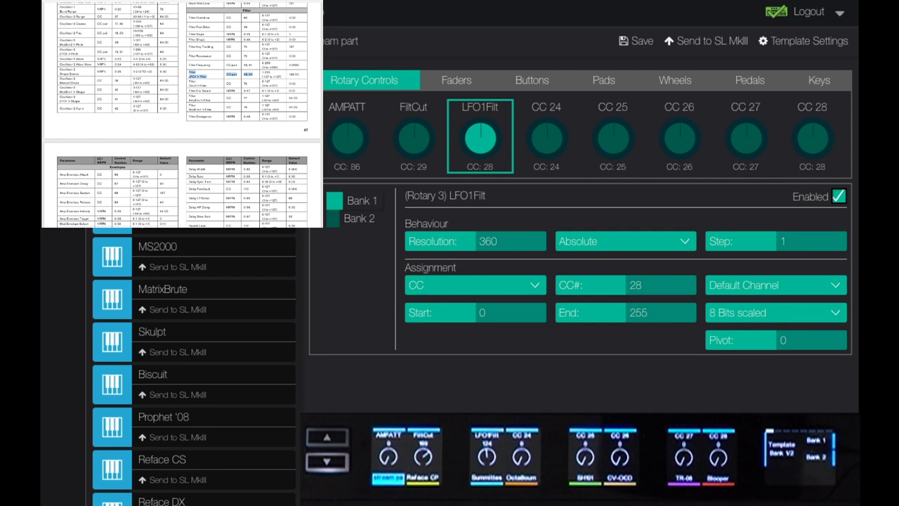
- Rename Rotary 4 in Bank 1 to LFO1Speed
click(546, 137)
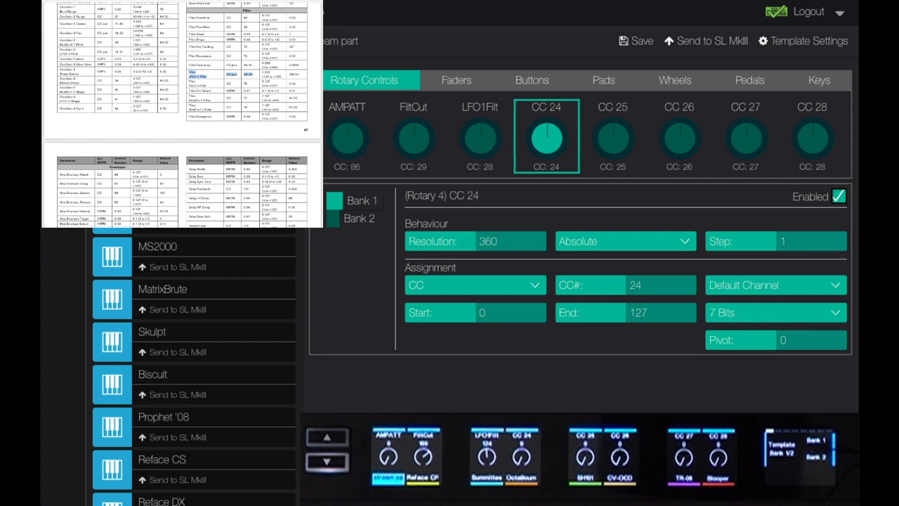
click(542, 196)
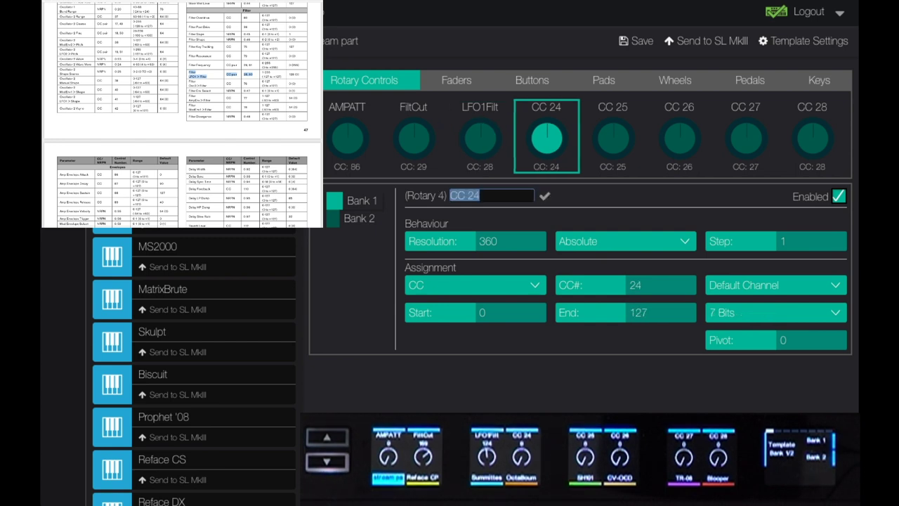
text(LFO1Speed)
key(Return)
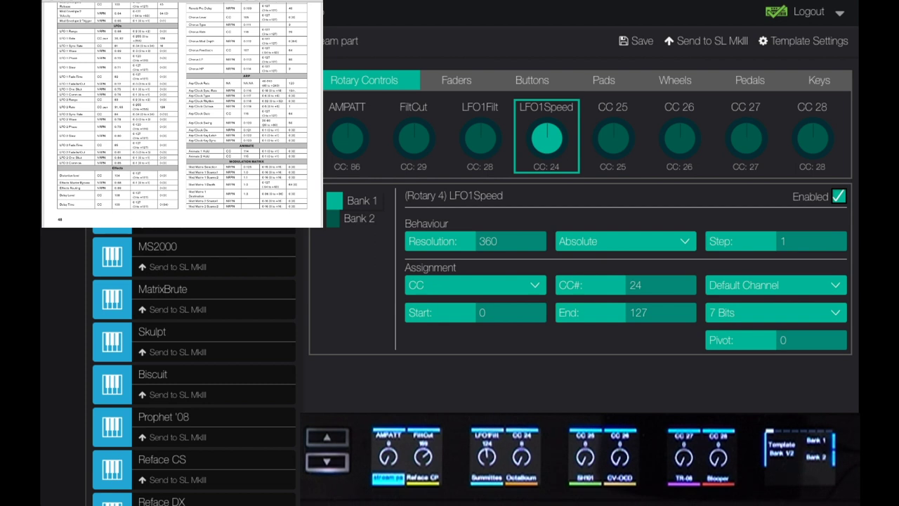
- Set LFO1Speed to CC number 30 with 8 Bits scaled resolution and an end value of 255
double_click(635, 284)
key(super+Tab)
key(super+Tab)
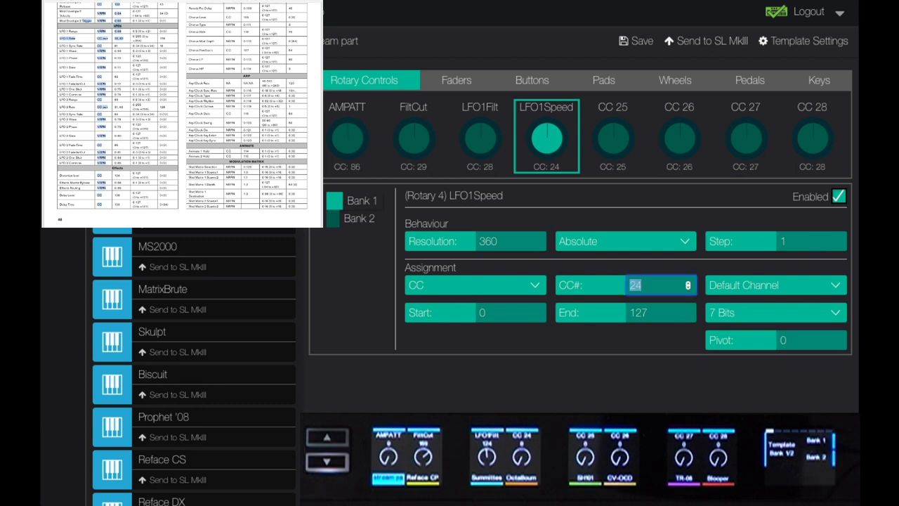
text(30)
key(Return)
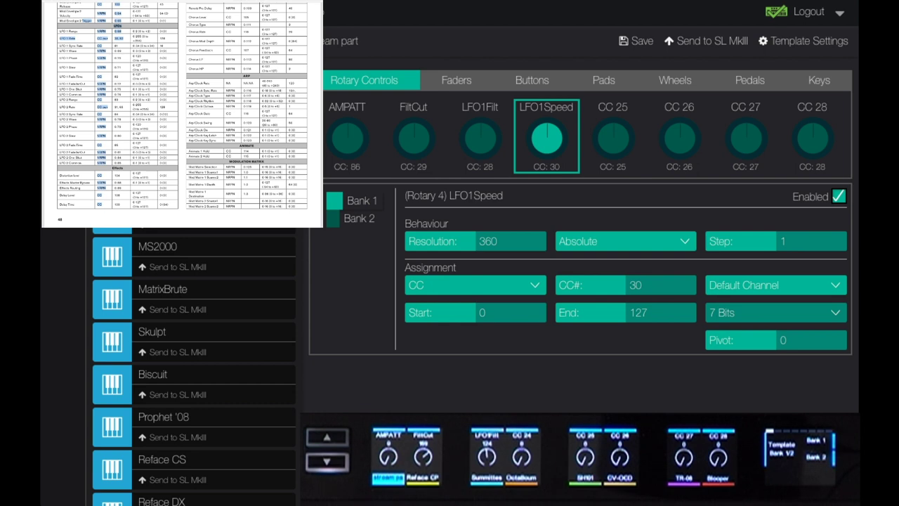
click(738, 327)
drag(649, 313, 628, 313)
text(255)
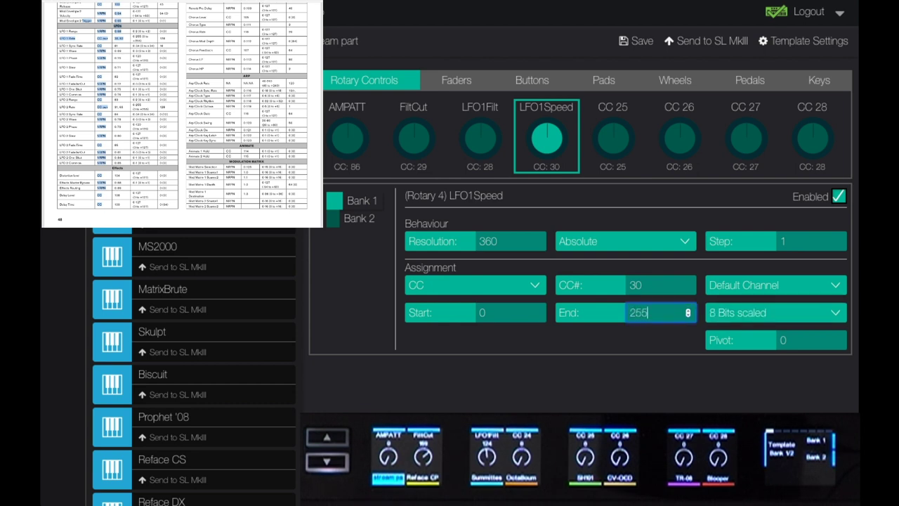
- Try 14 Bits with a larger end value for LFO1Speed, and restore 8 Bits scaled with end value 255
click(775, 313)
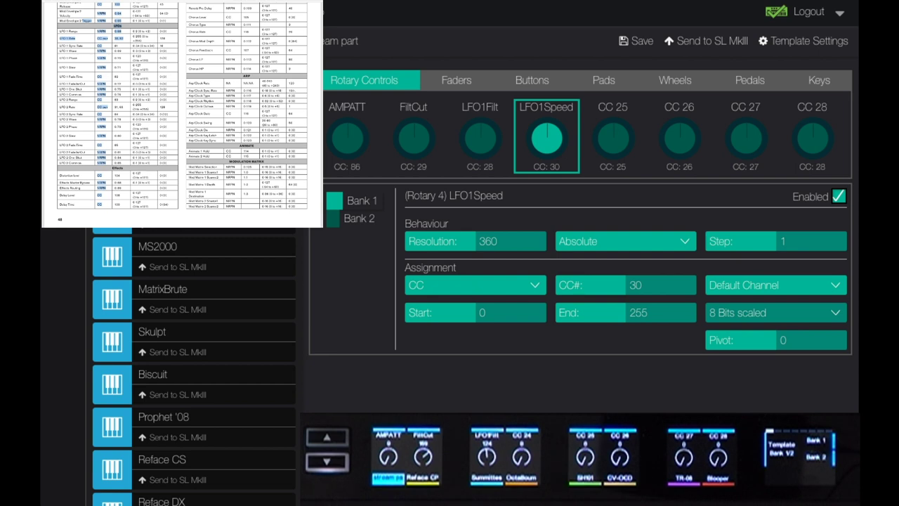
click(775, 312)
double_click(639, 312)
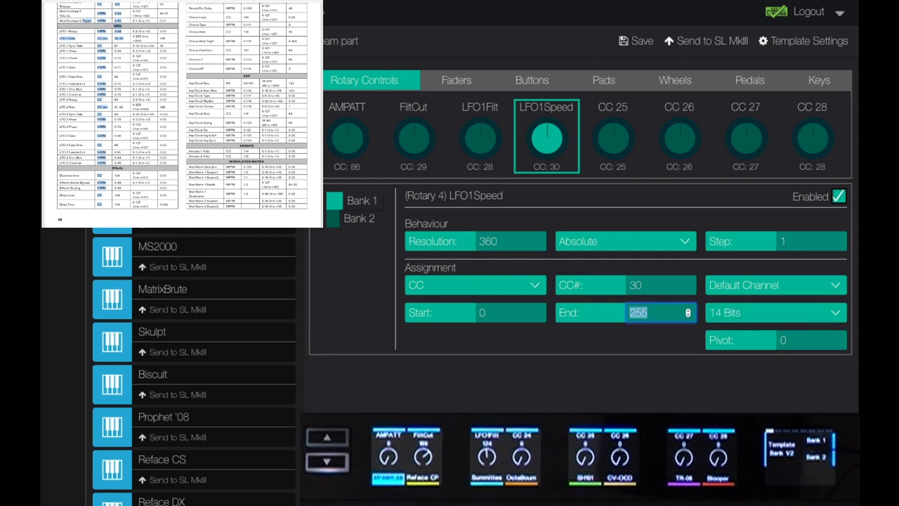
text(16000)
key(BackSpace)
key(BackSpace)
key(BackSpace)
key(BackSpace)
text(255)
key(Return)
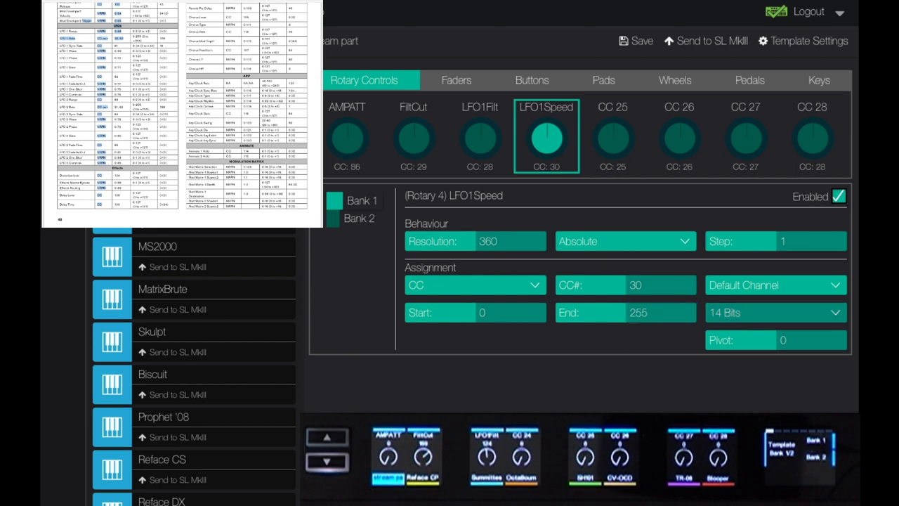
click(776, 288)
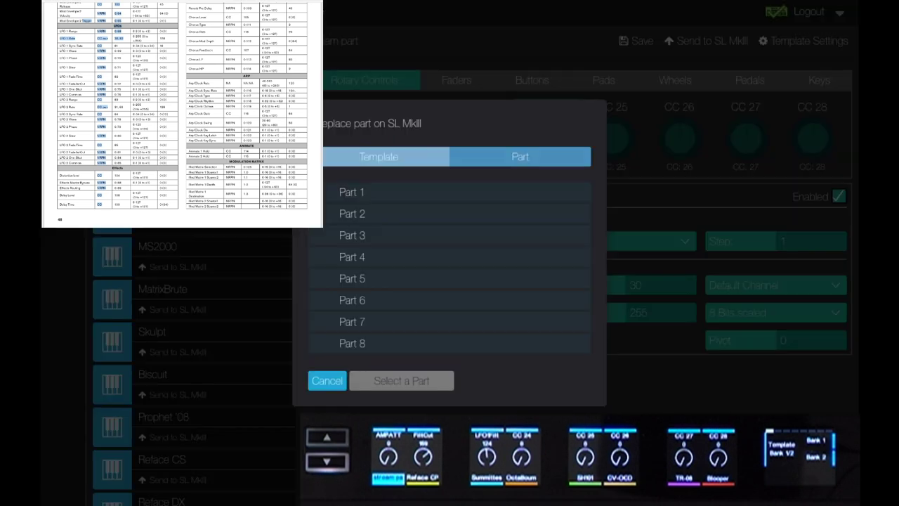
- Send the template with the LFO1Speed assignment to Part 1 on the SL MkIII
click(705, 40)
click(449, 192)
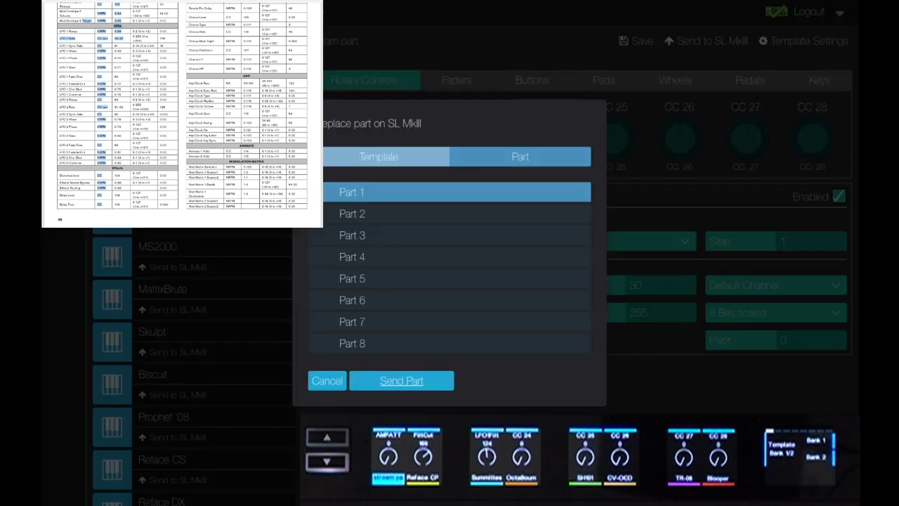
click(401, 380)
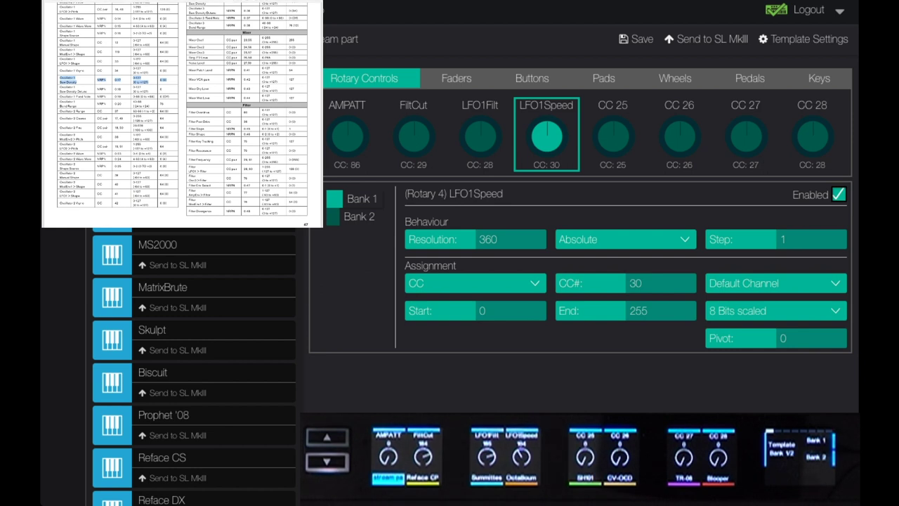
- Rename Rotary 5 in Bank 1 to Sawdense
click(613, 134)
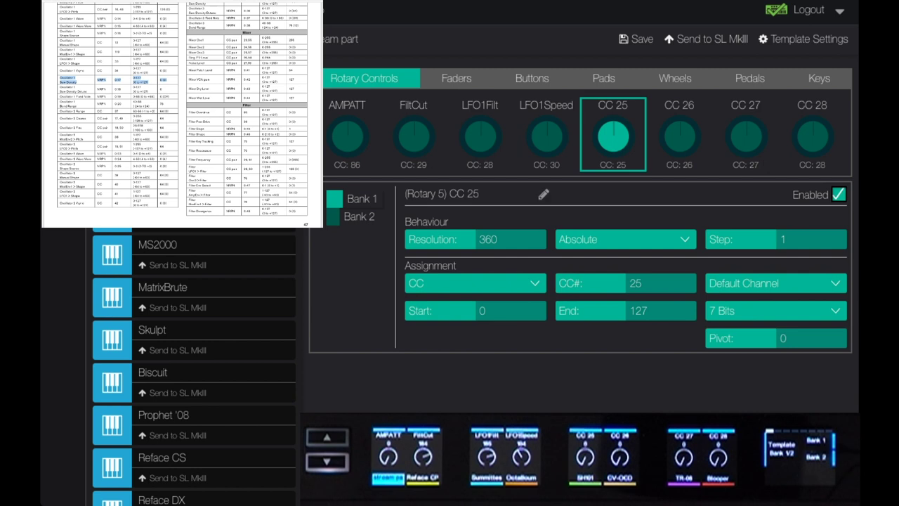
click(544, 194)
key(ctrl+a)
text(Sawdense)
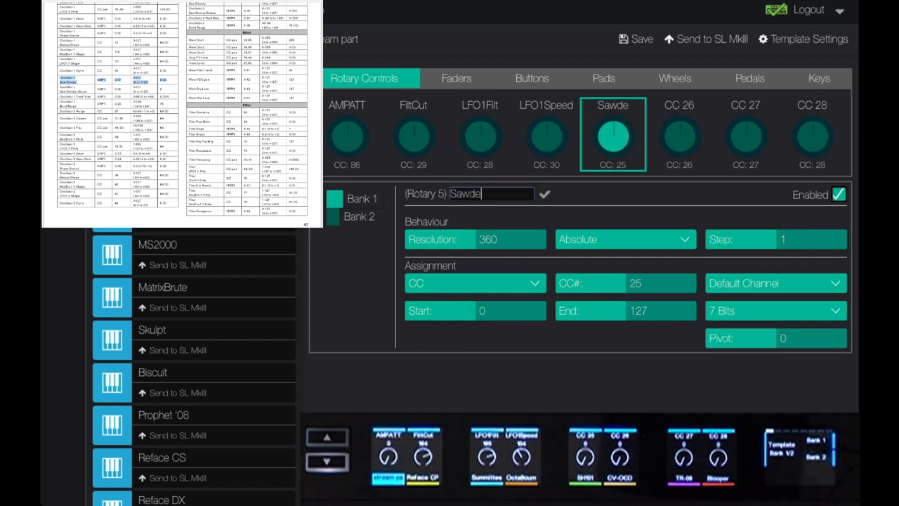
key(Return)
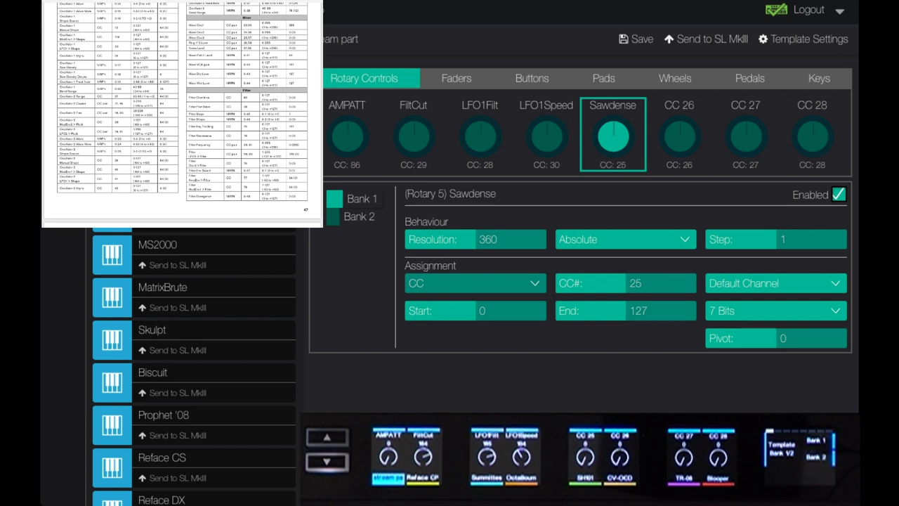
- Set the Sawdense rotary's assignment to NRPN 0:17
click(475, 283)
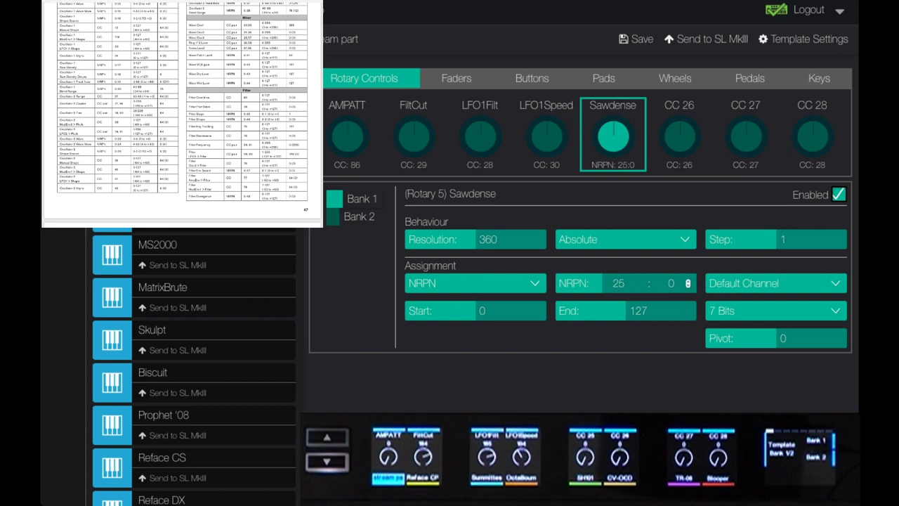
double_click(618, 283)
text(0)
key(Tab)
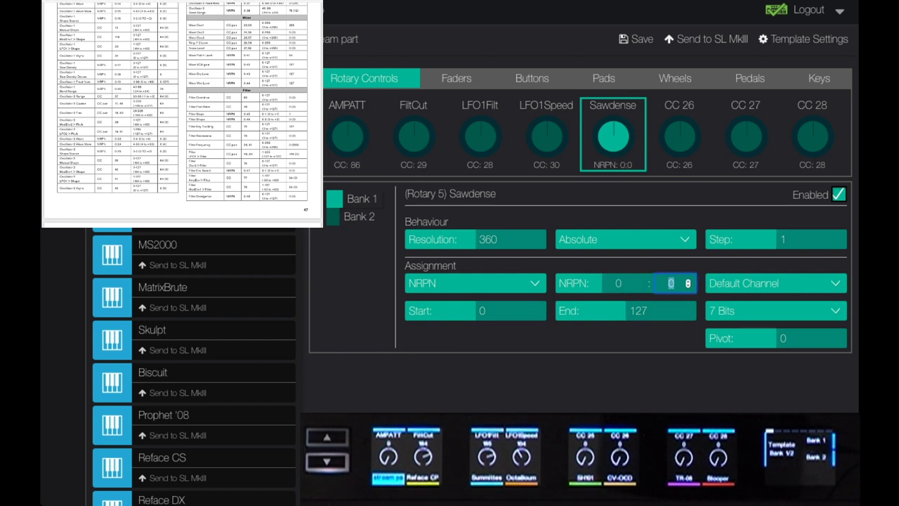
text(17)
key(Return)
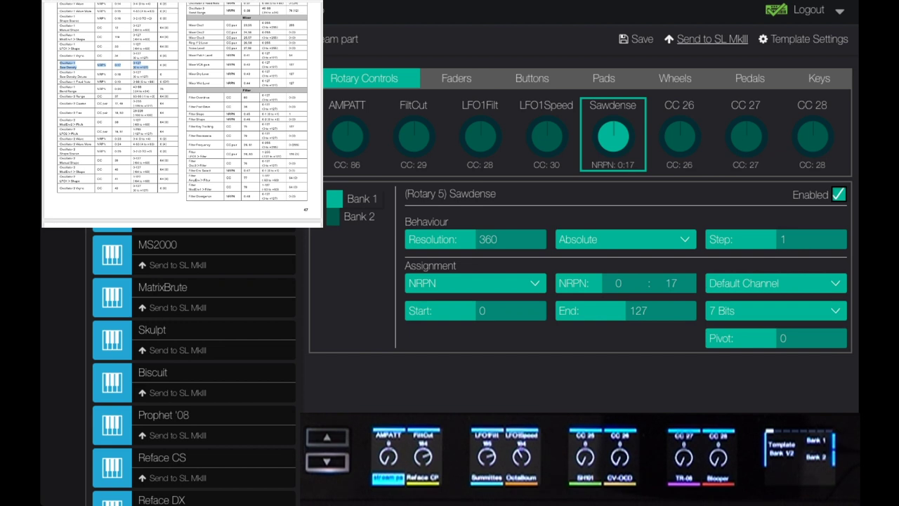
- Send the template with the Sawdense assignment to Part 1 on the SL MkIII
click(712, 39)
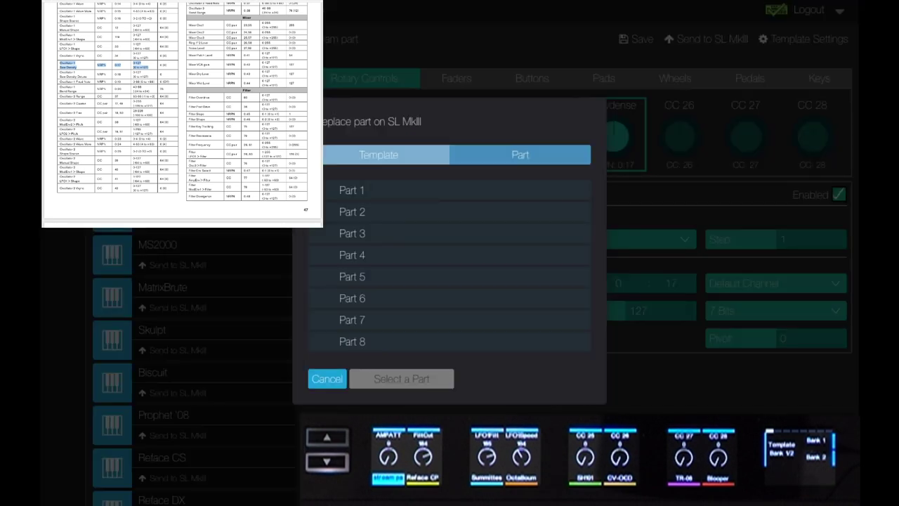
click(449, 189)
click(401, 379)
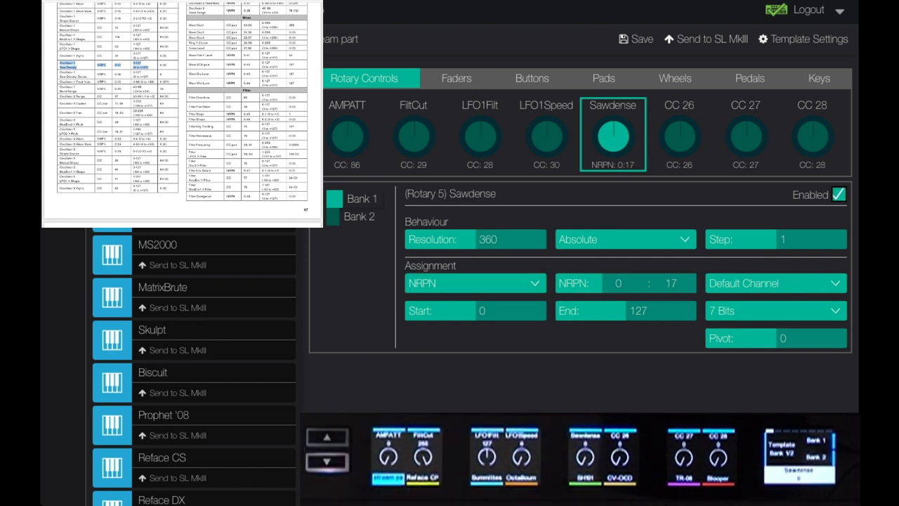
- Set Rotary 6 in Bank 1 to an NRPN assignment with number 0:18
click(680, 135)
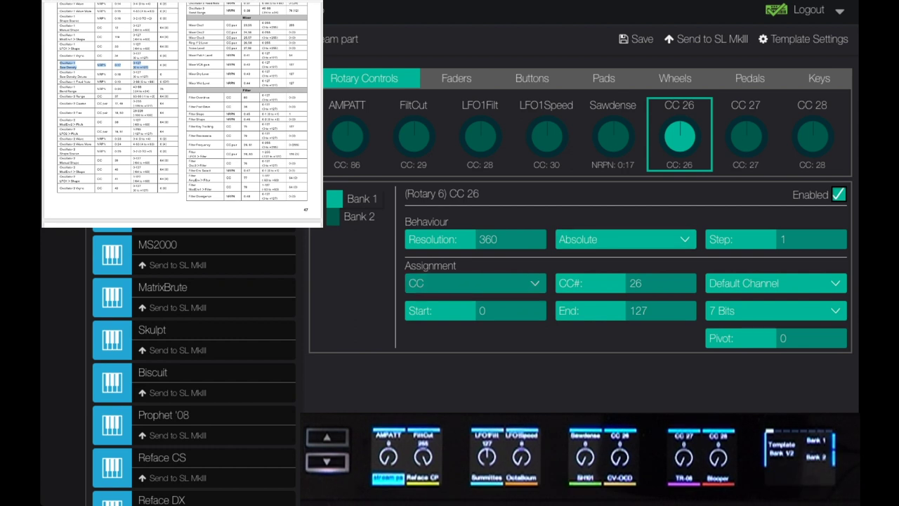
click(475, 284)
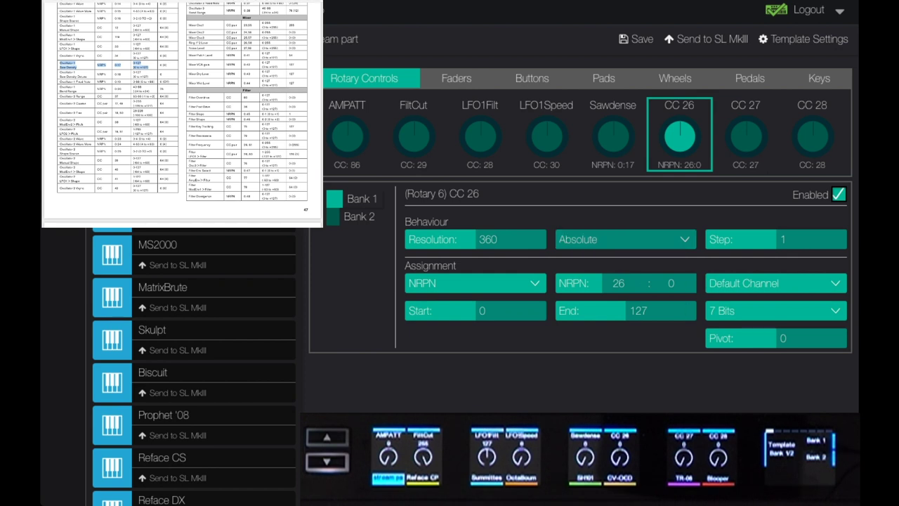
double_click(636, 283)
text(0)
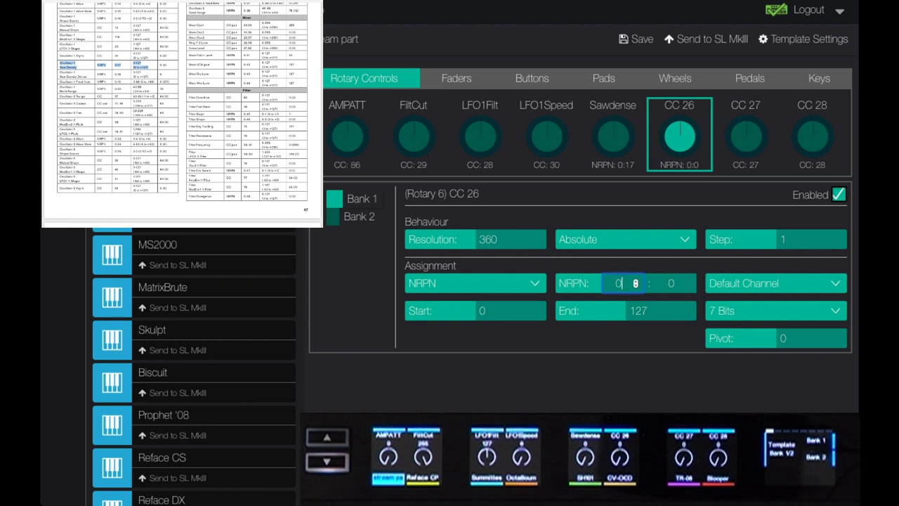
double_click(688, 283)
text(18)
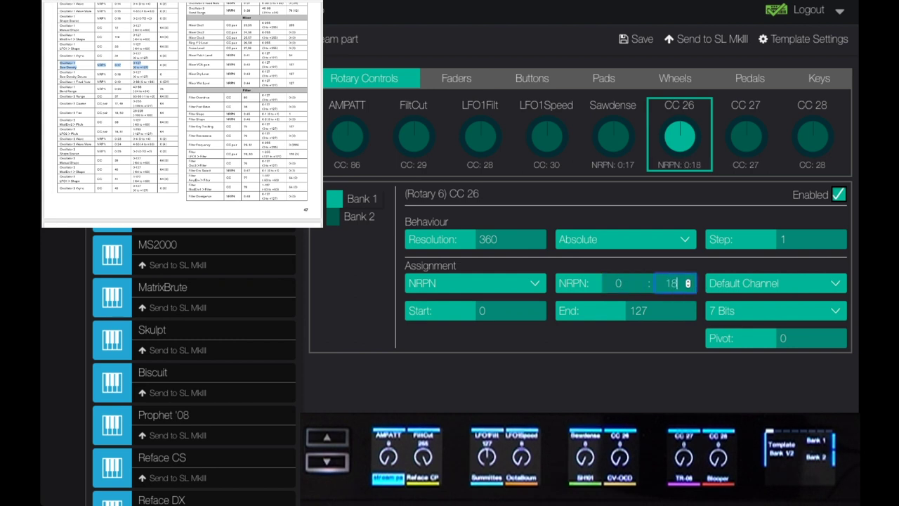
- Rename Rotary 6 to Sawdetune
click(543, 194)
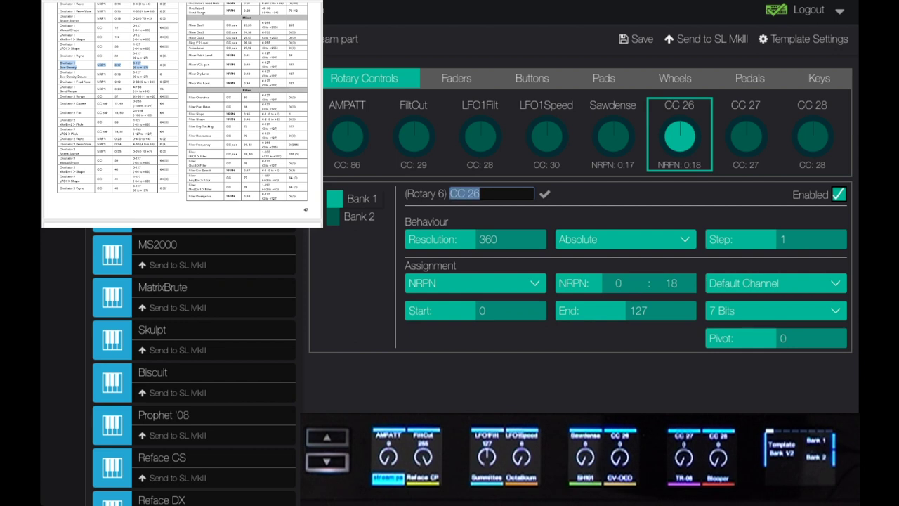
text(Saw)
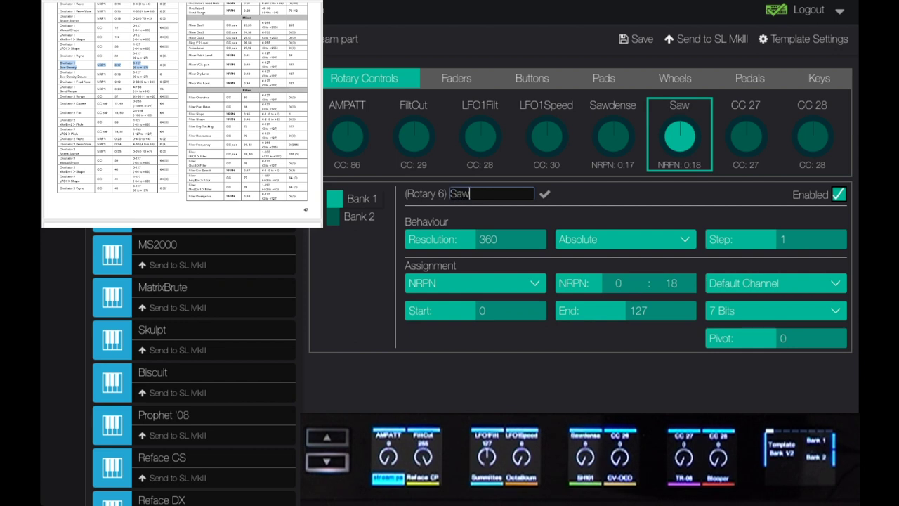
text(detune)
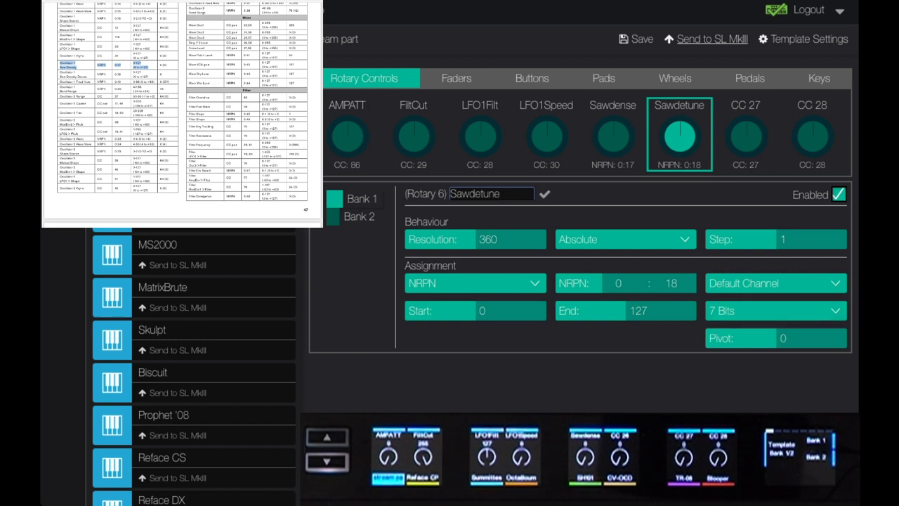
- Send the template with the Sawdetune assignment to Part 1 on the SL MkIII
click(713, 40)
click(449, 190)
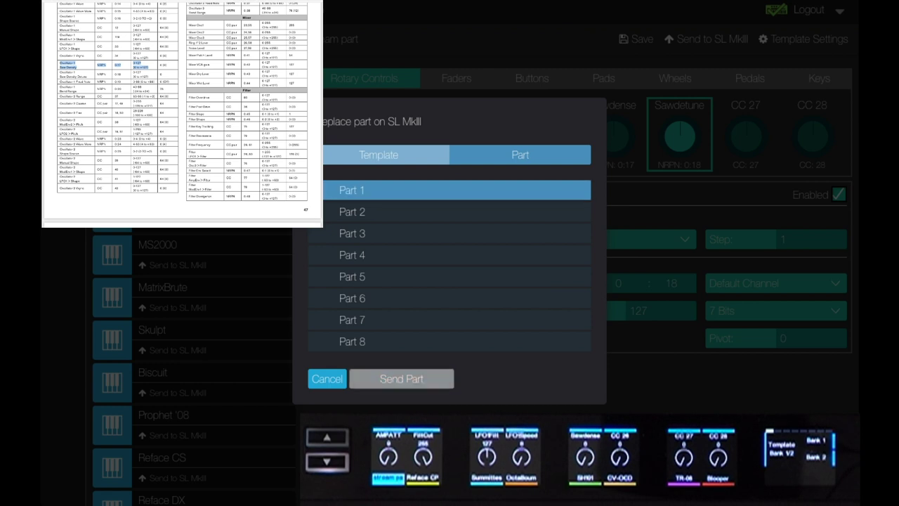
click(401, 379)
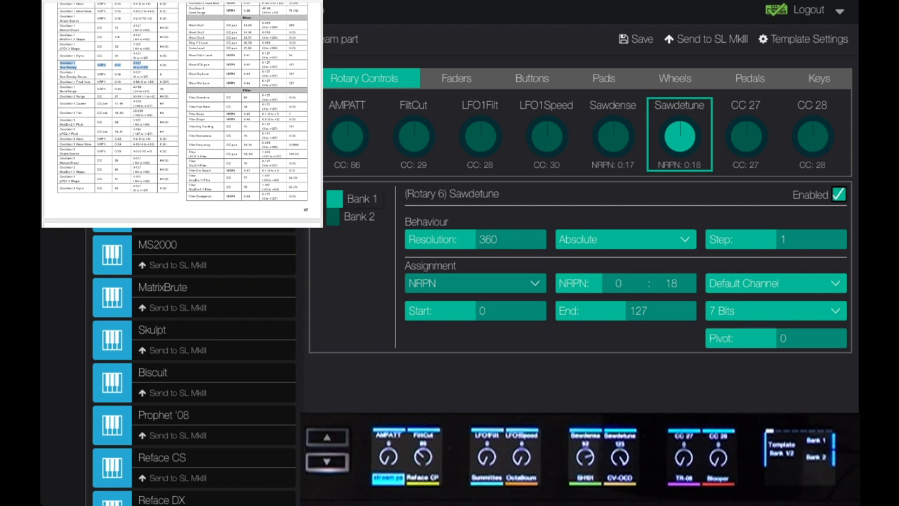
- Change the assignment type of Rotary 7 in Bank 1 to Note
click(746, 137)
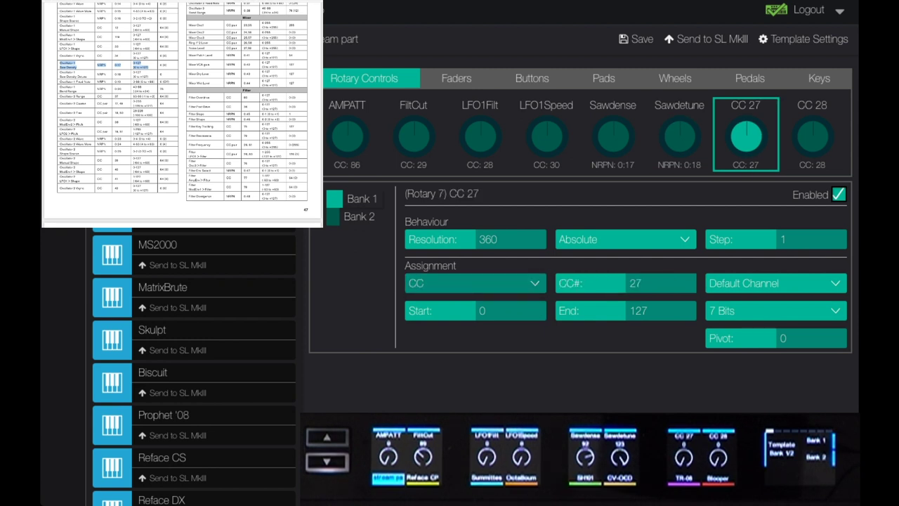
click(475, 310)
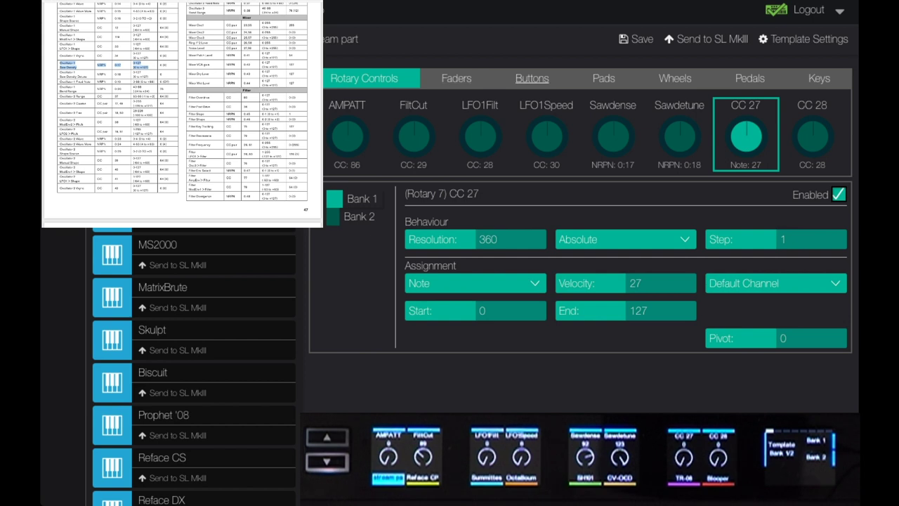
- Open the button assignments and rename Button 1 to Waveup
click(532, 78)
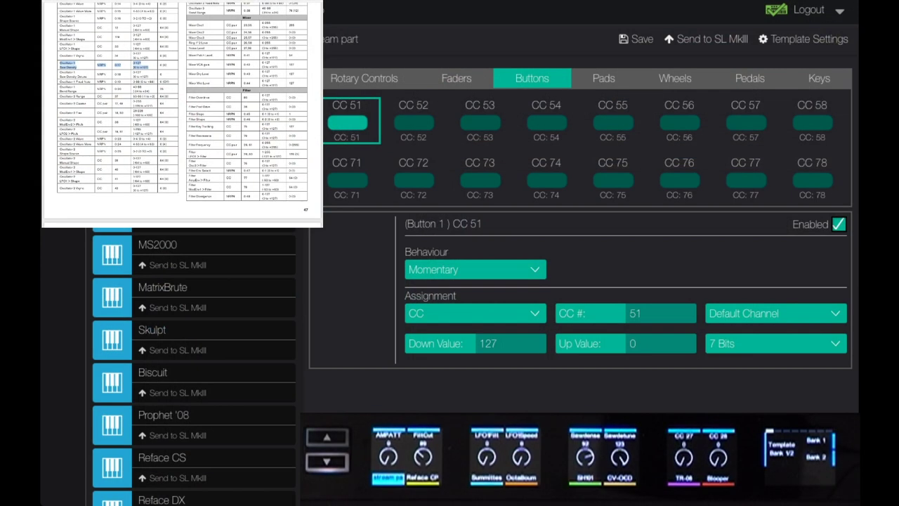
click(532, 78)
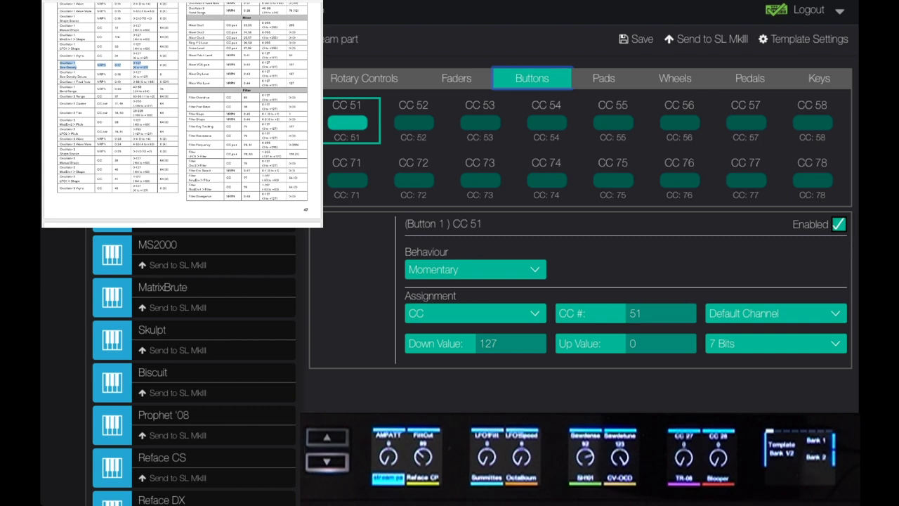
click(548, 224)
key(ctrl+a)
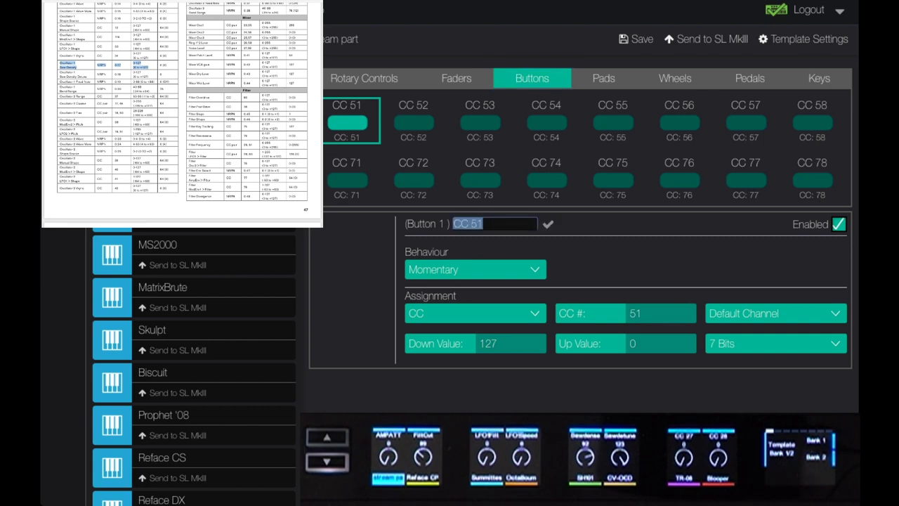
text(Wave)
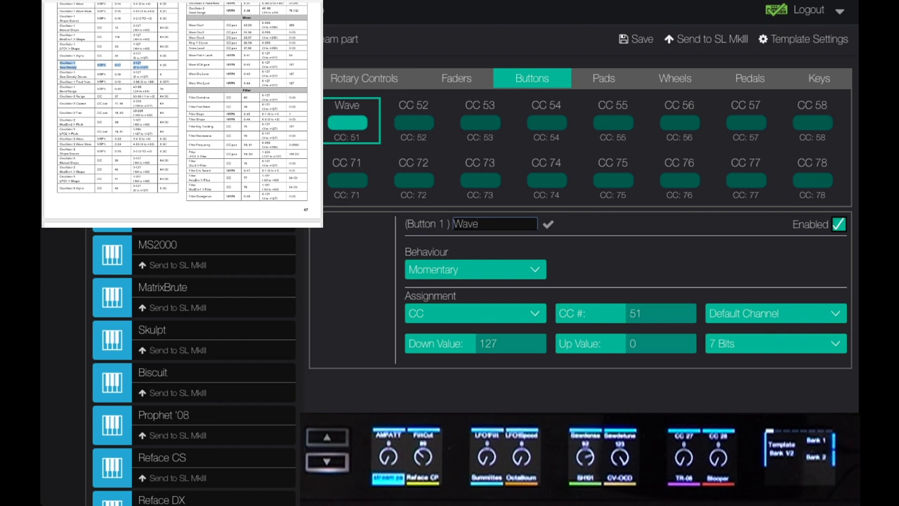
text(up)
- Set Button 1's behaviour to Inc/Dec and pair it with Button 2
click(414, 121)
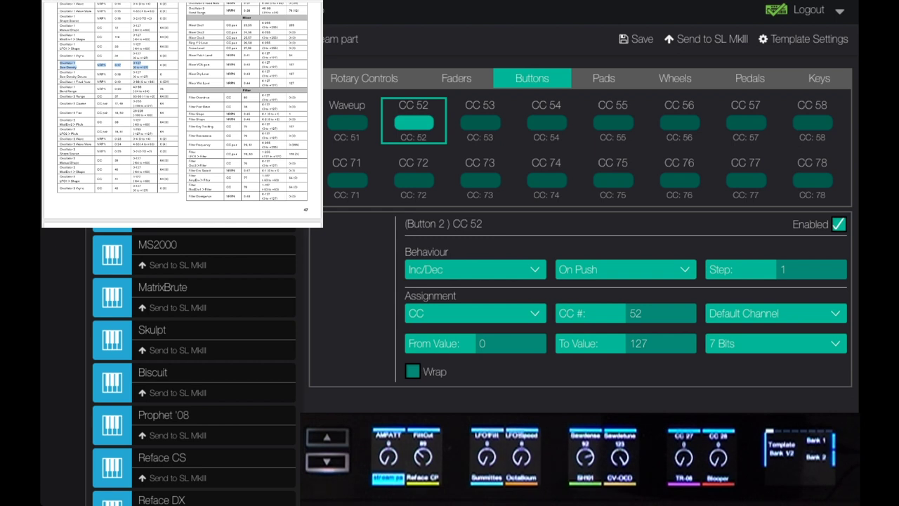
click(348, 122)
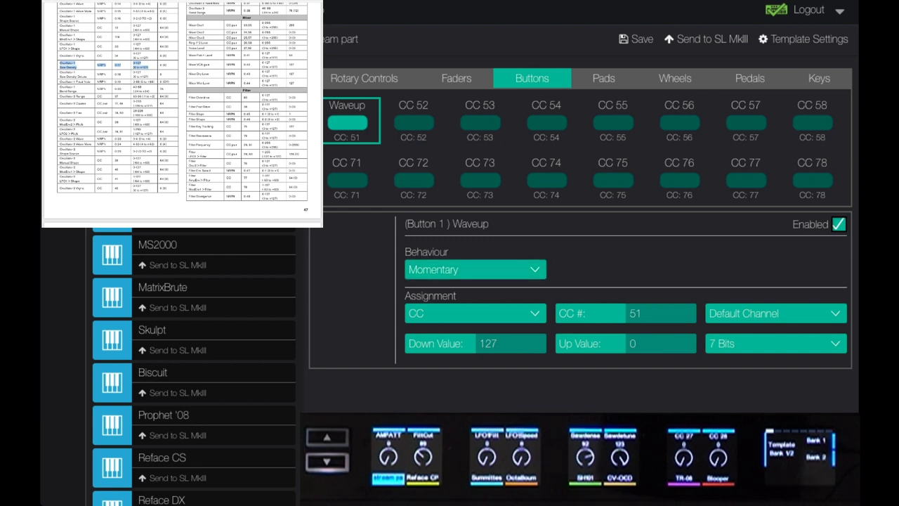
click(415, 121)
click(349, 121)
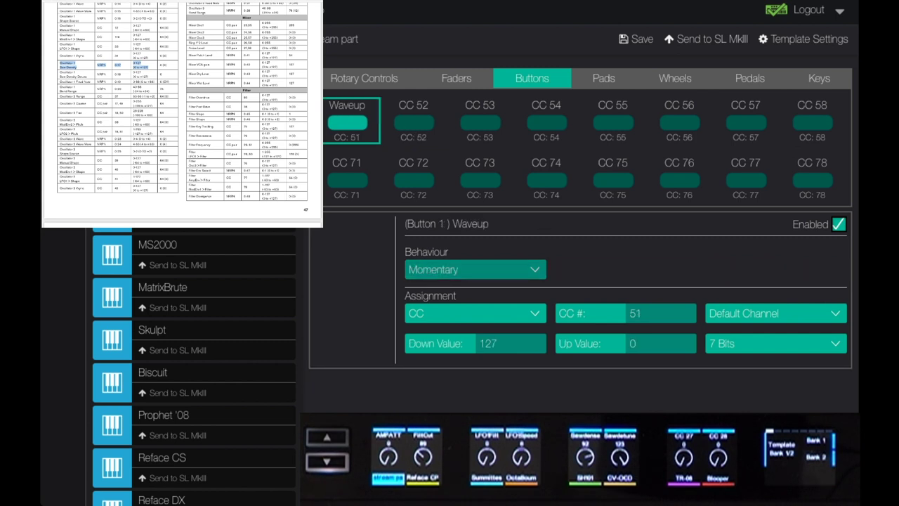
click(475, 269)
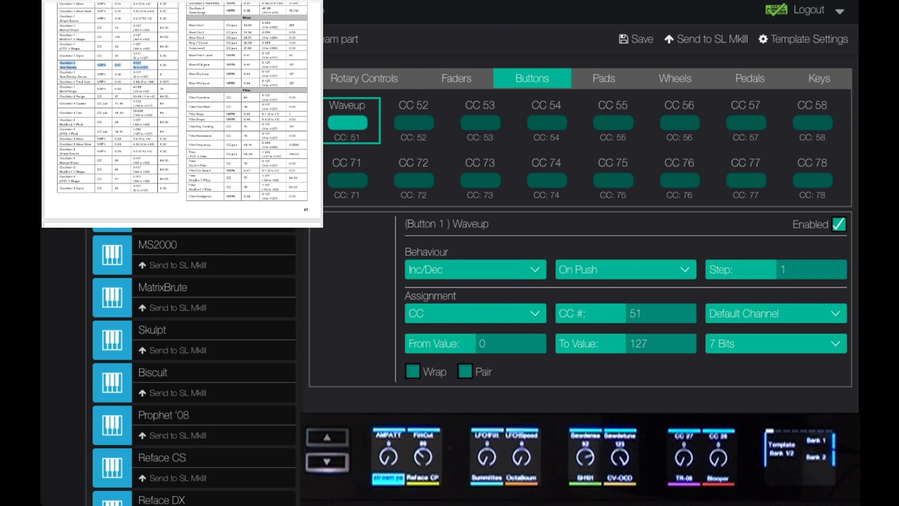
click(465, 371)
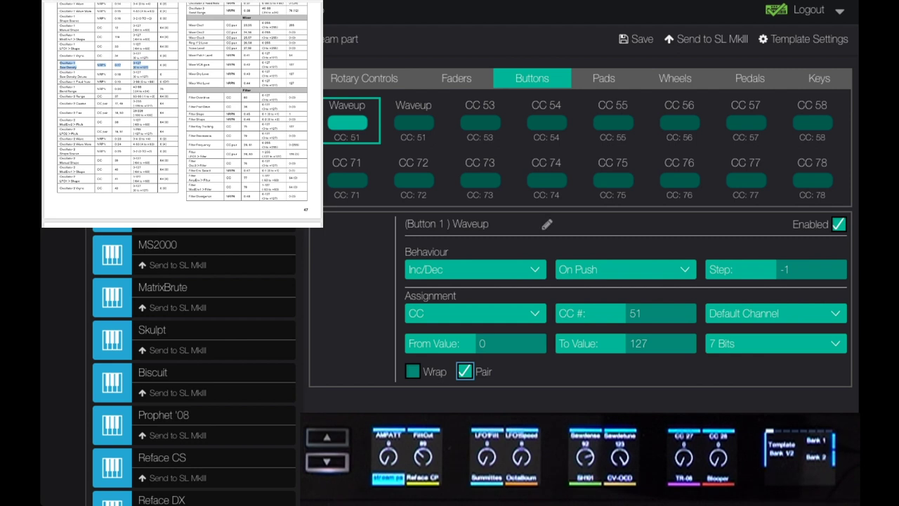
- Shorten the paired button's name to Wave
click(547, 224)
key(shift+Left)
key(shift+Left)
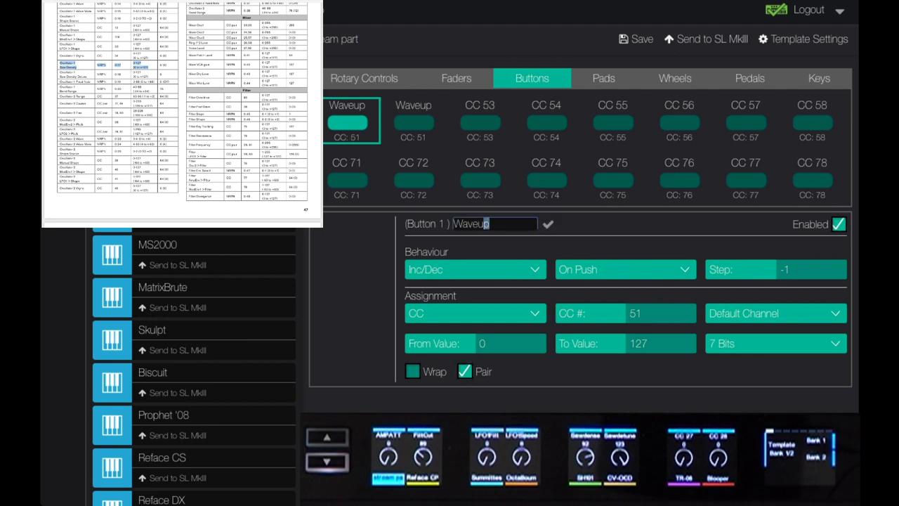
key(BackSpace)
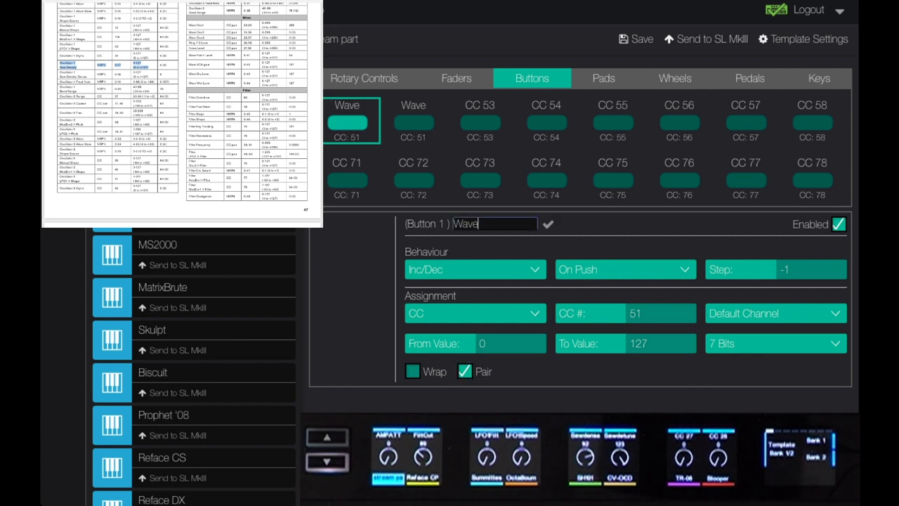
key(Return)
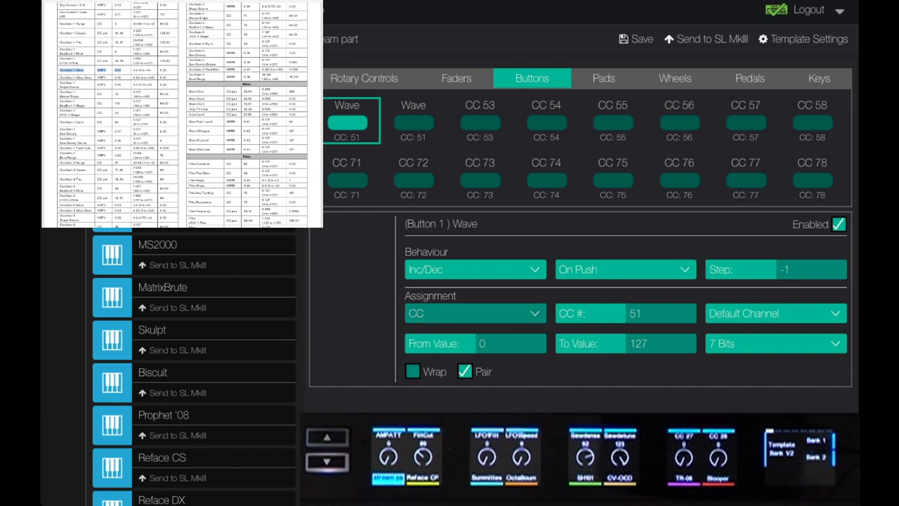
- Set the paired Wave buttons' assignment to NRPN 0:14
click(475, 313)
drag(613, 313, 620, 313)
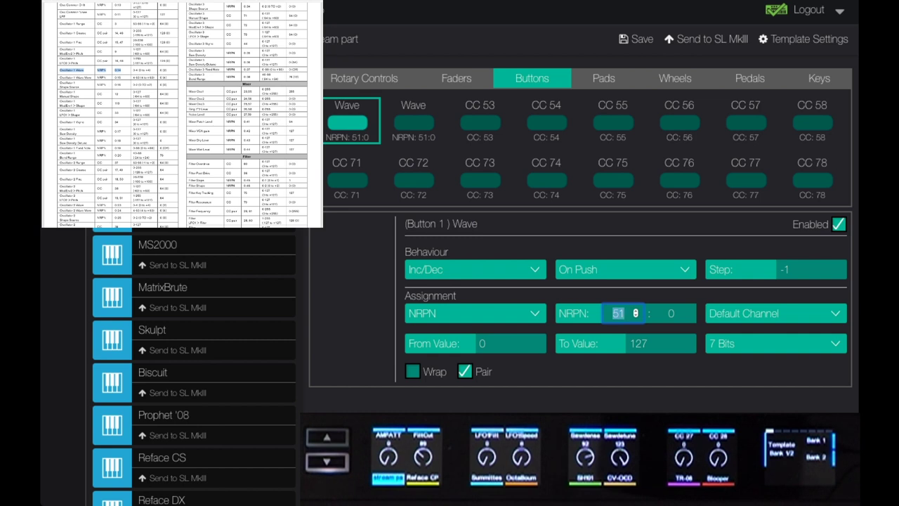
text(0)
key(super+Tab)
click(623, 313)
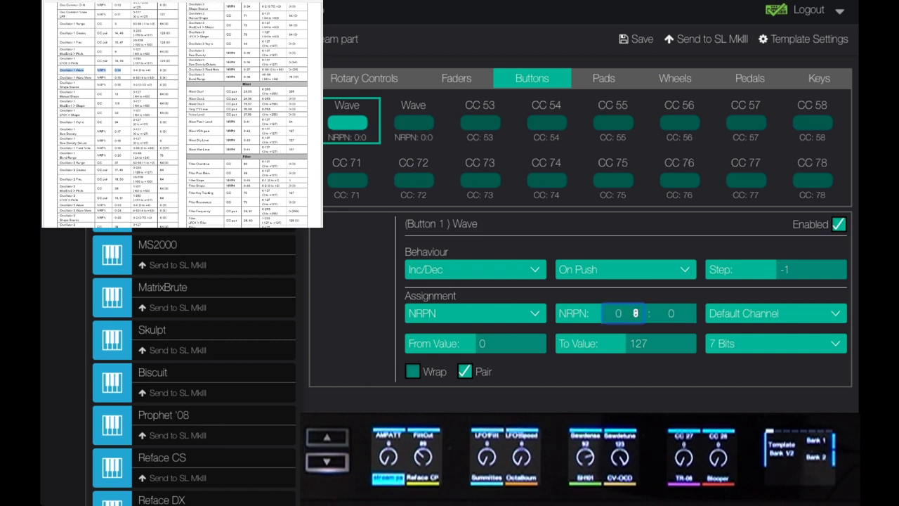
double_click(671, 313)
text(14)
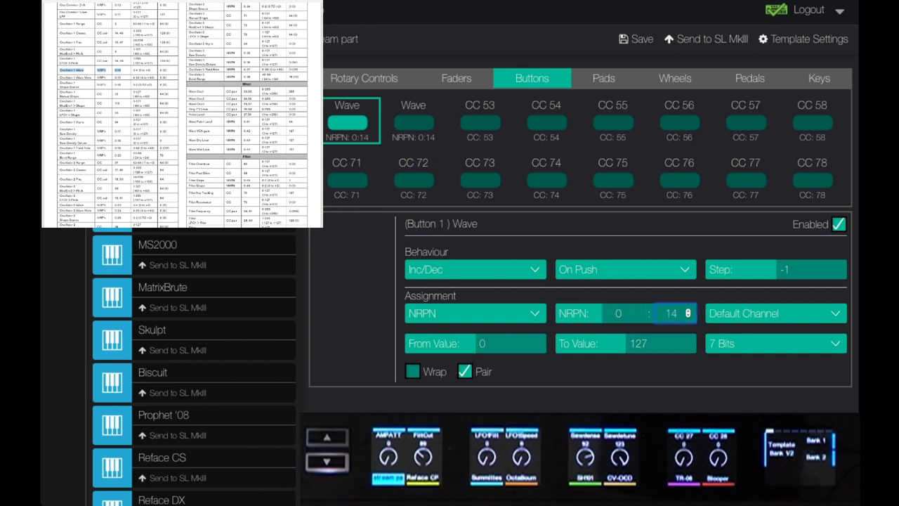
key(Return)
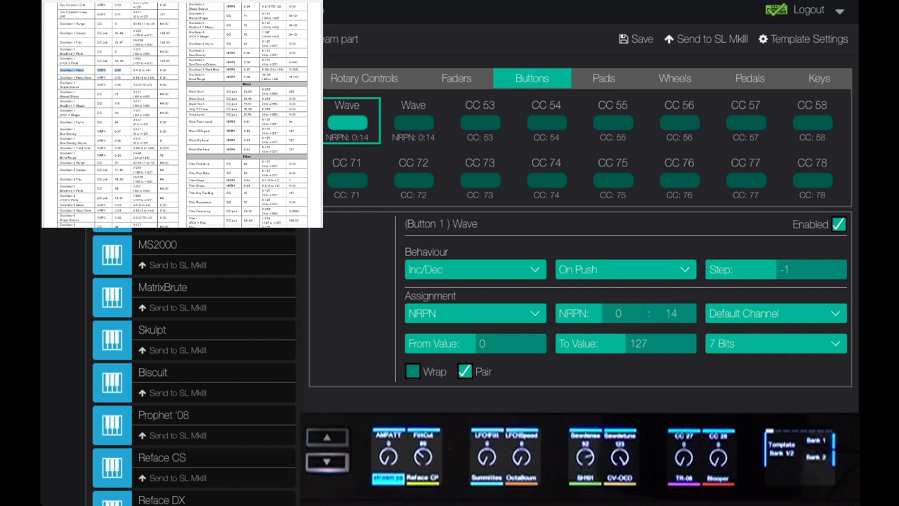
- Set the paired Wave buttons' maximum value to 4 and send the template to Part 1 on the SL MkIII
drag(649, 343, 629, 343)
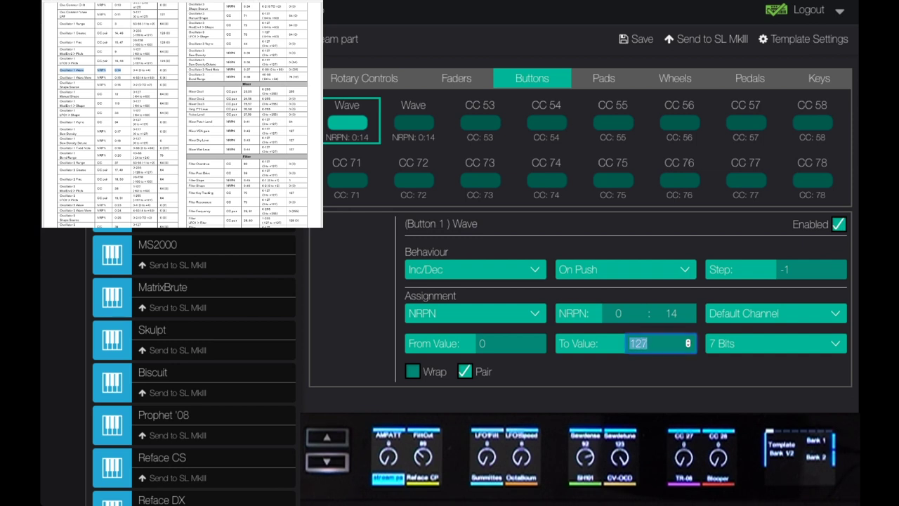
text(4)
click(711, 39)
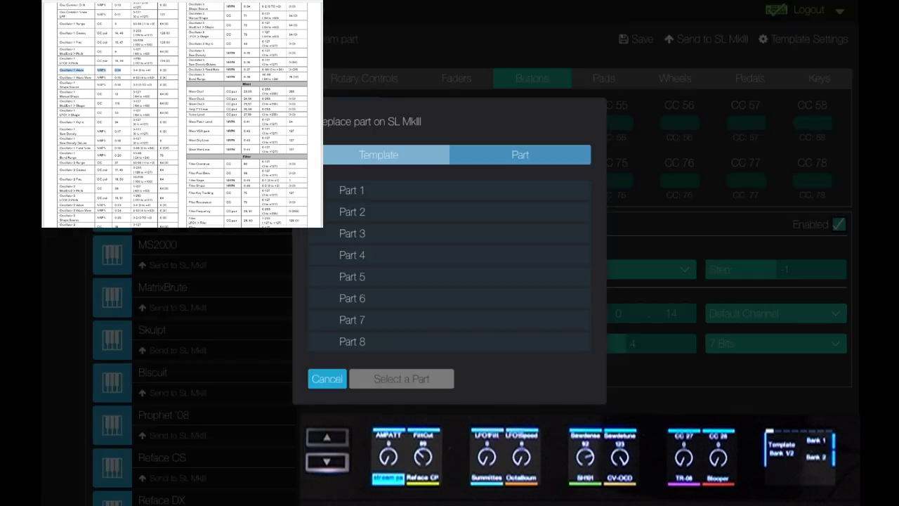
click(352, 190)
click(401, 379)
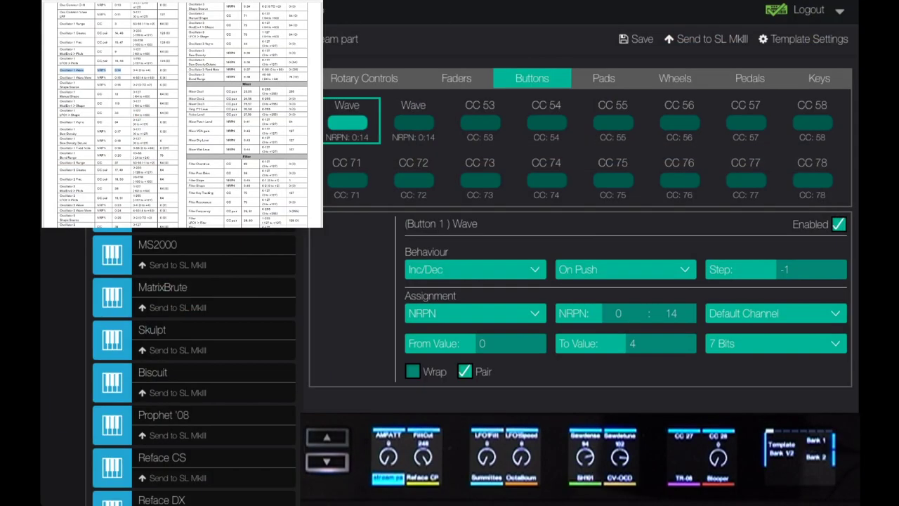
- Assign Button 9 to Program Change with Inc/Dec behaviour and pair it with Button 10
click(348, 180)
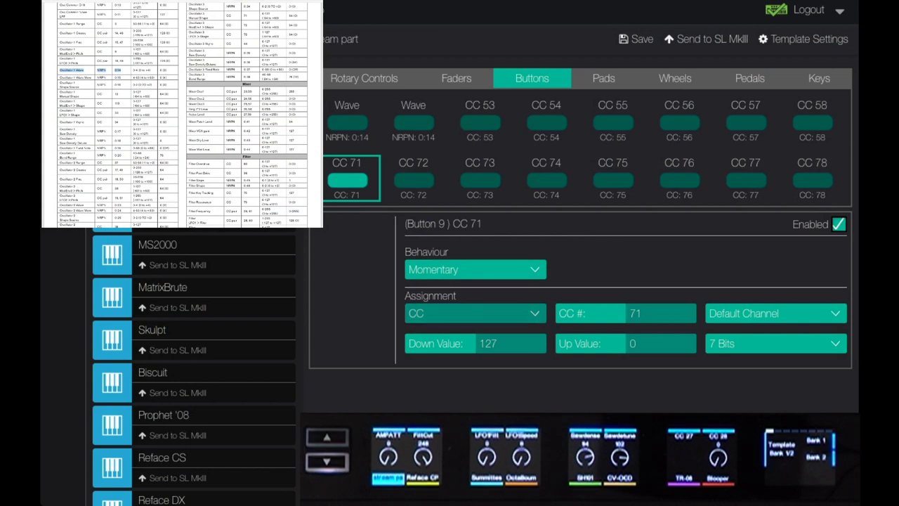
click(475, 313)
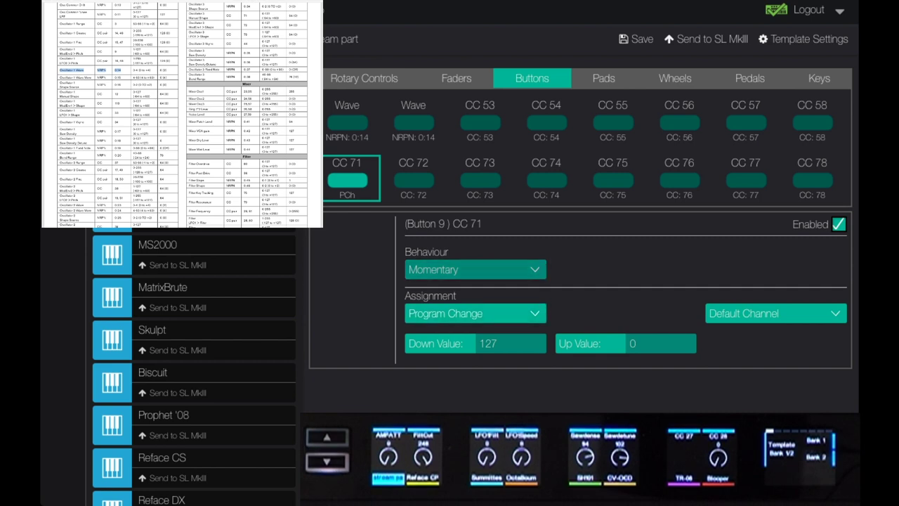
click(474, 269)
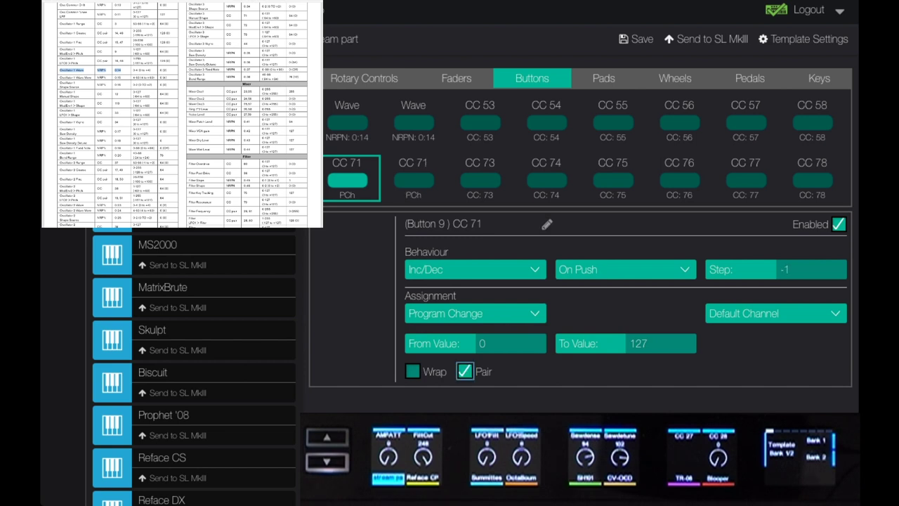
- Rename the paired Program Change buttons to prgchange
click(547, 224)
text(prgchange)
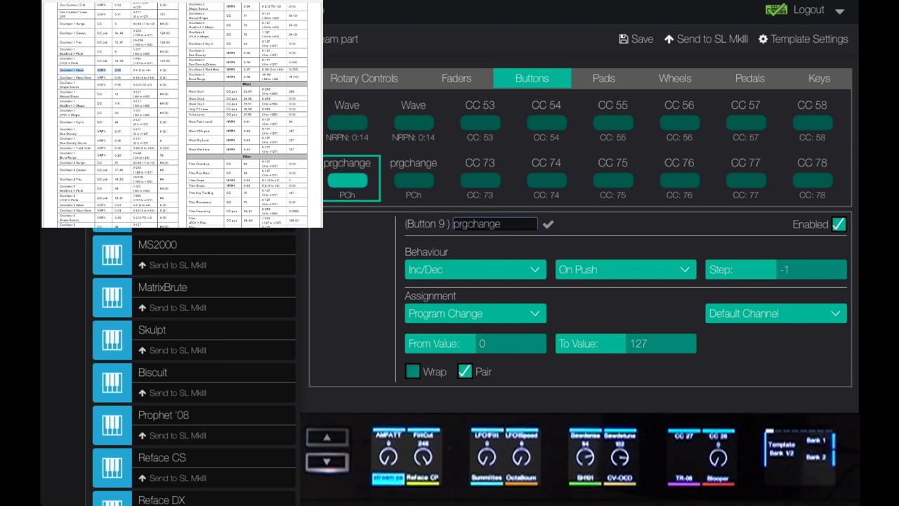
key(Return)
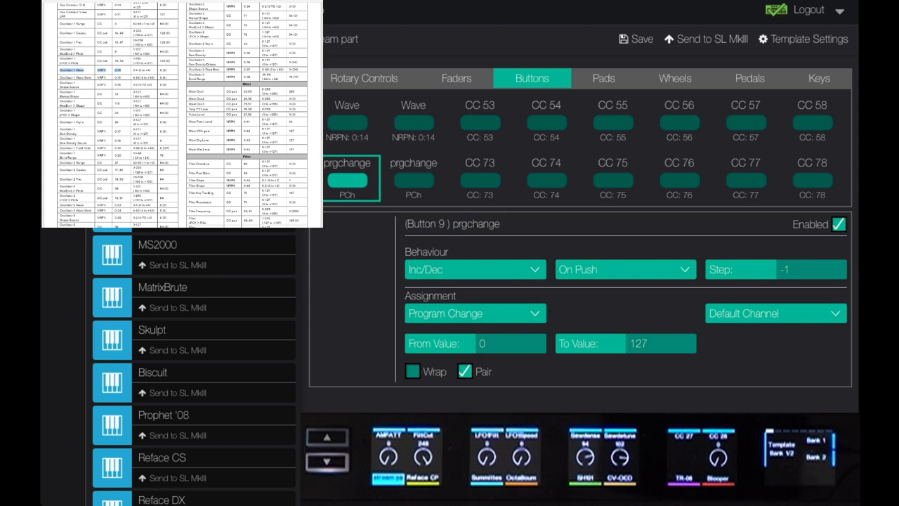
- Send the template with the prgchange buttons to Part 1 on the SL MkIII
click(688, 39)
click(450, 190)
click(401, 378)
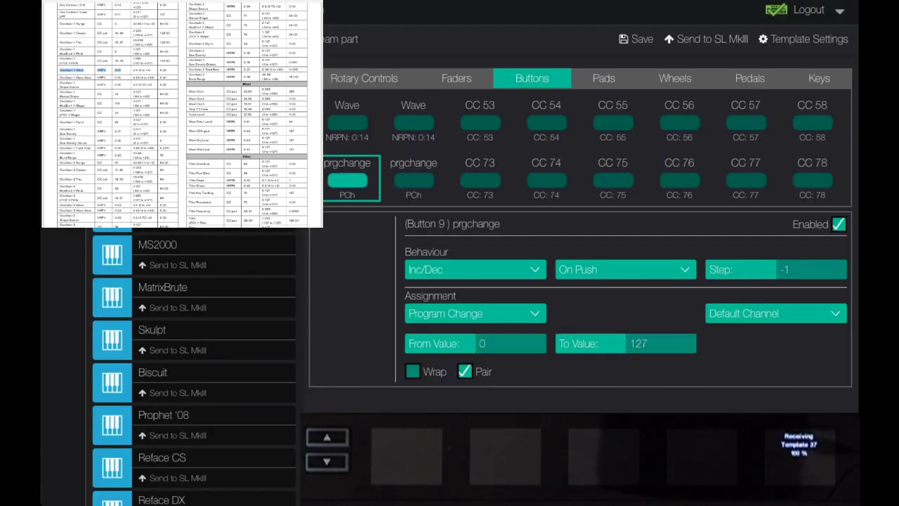
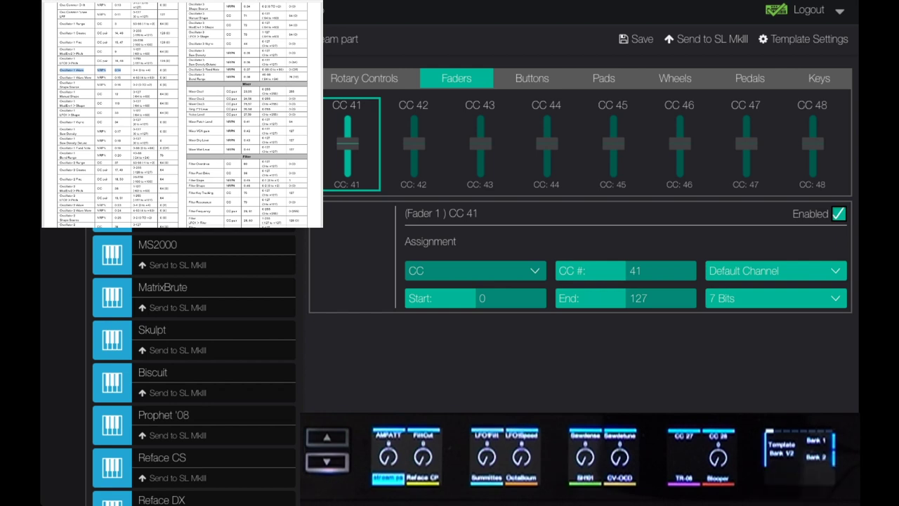
- Assign Faders 1 to 4 to Poly Aftertouch instead of CC
key(Down)
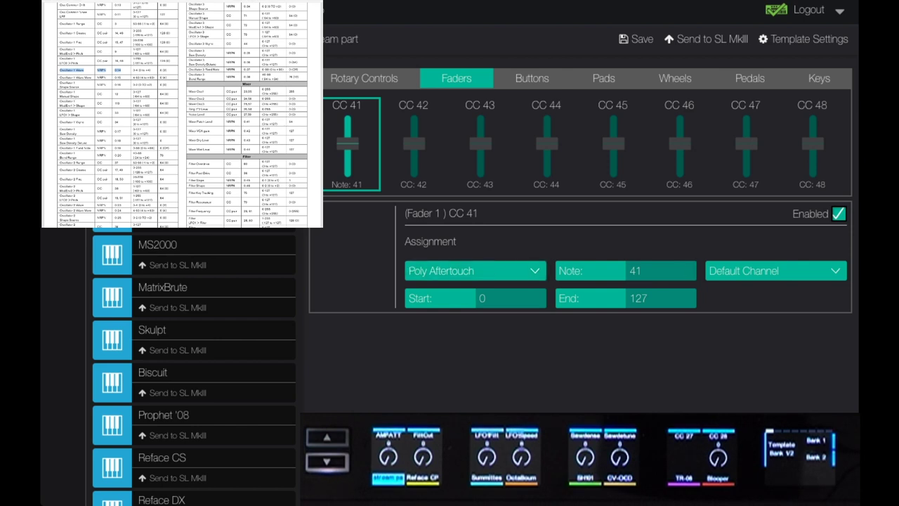
click(413, 143)
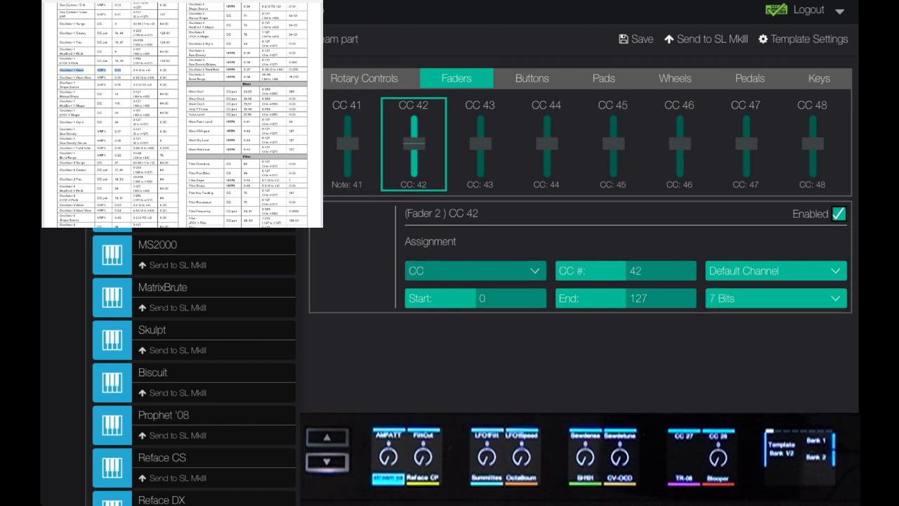
click(474, 270)
click(480, 143)
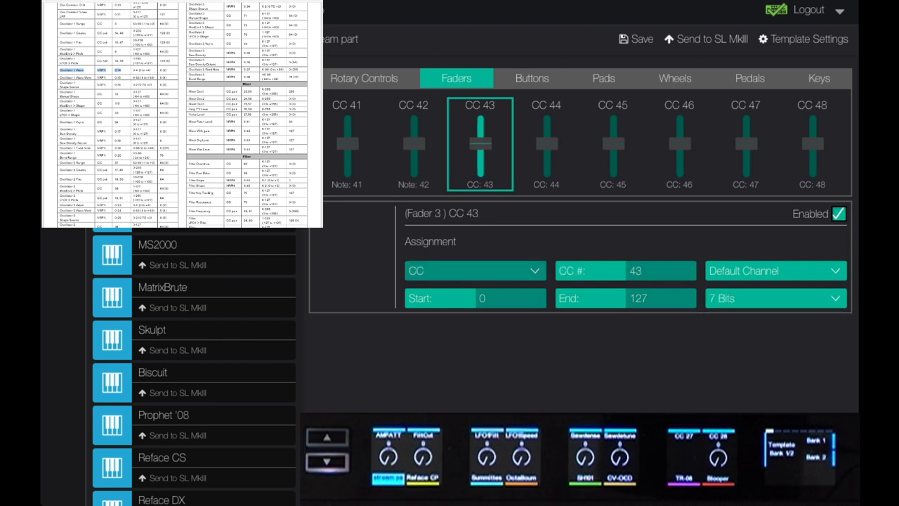
click(474, 271)
click(547, 143)
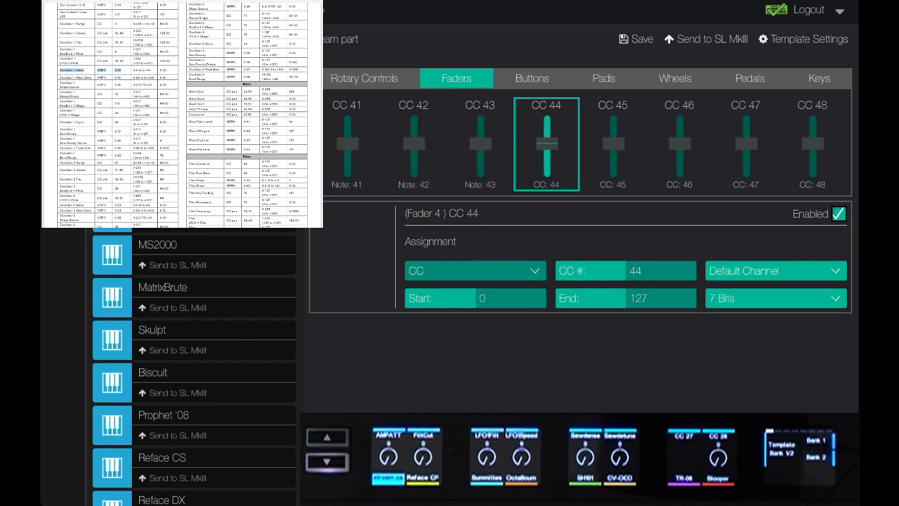
click(475, 271)
- Assign Faders 5 to 8 to Poly Aftertouch as well
click(613, 144)
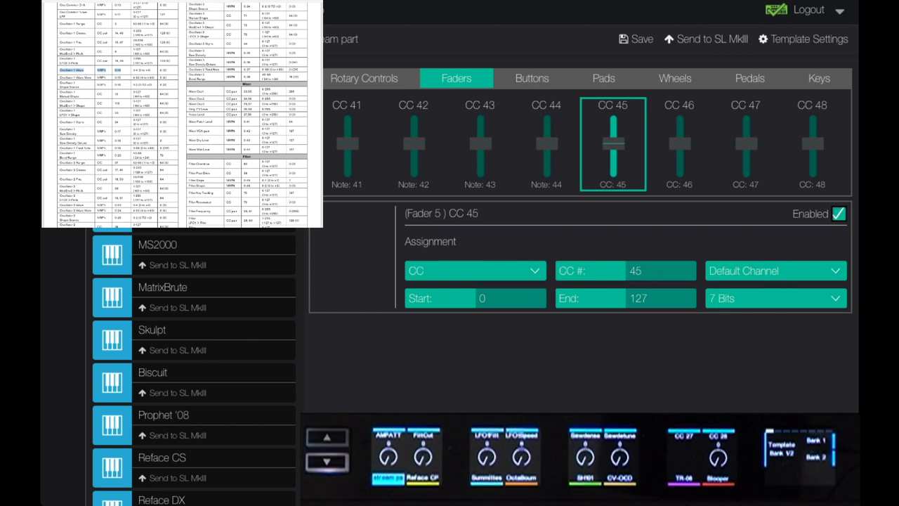
click(475, 271)
click(679, 144)
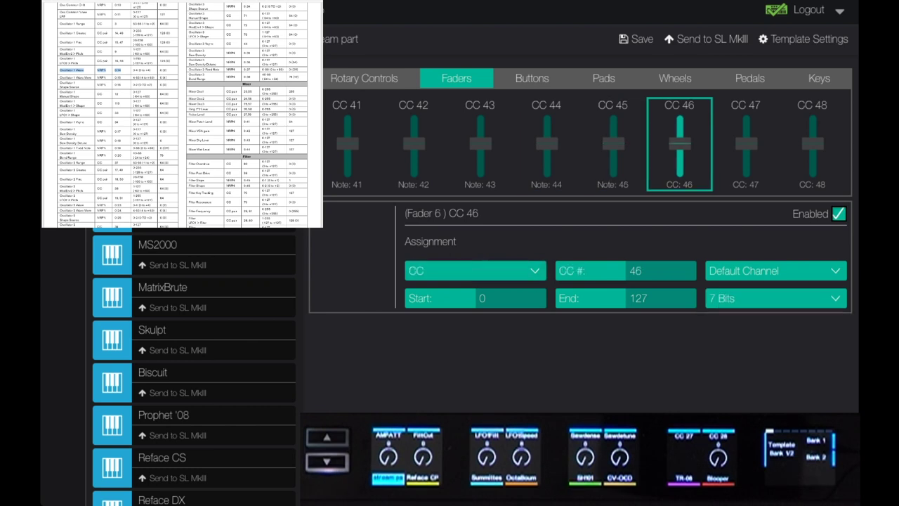
click(475, 271)
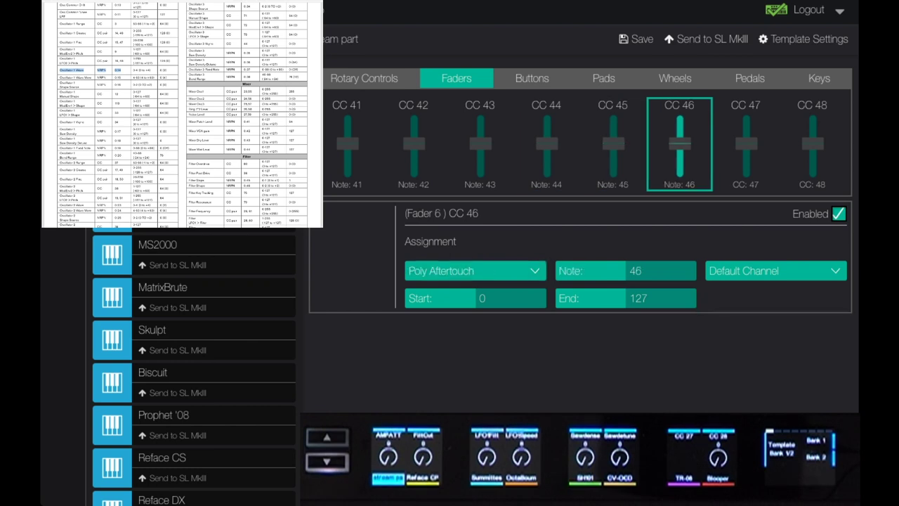
click(746, 144)
click(475, 270)
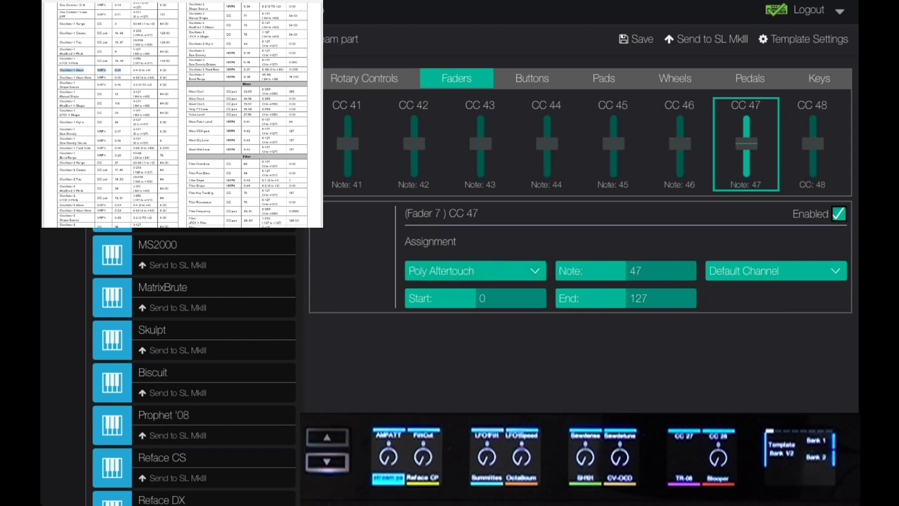
click(812, 144)
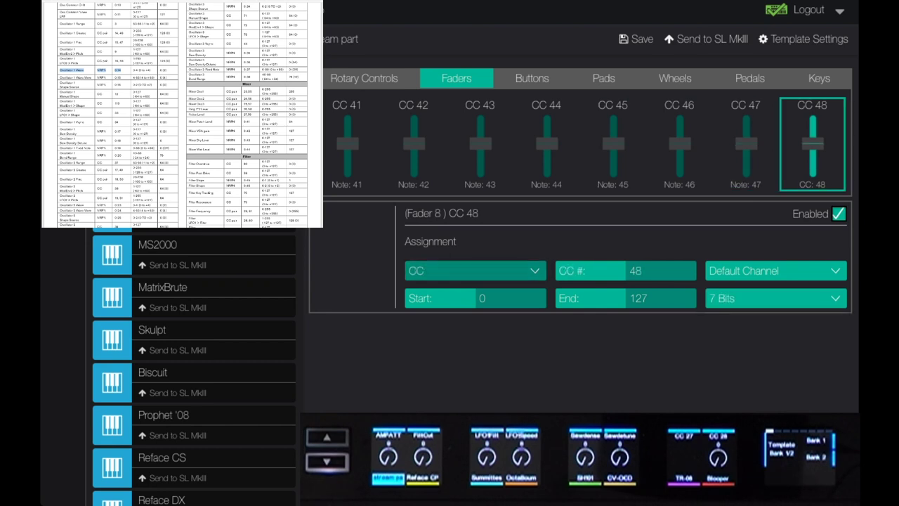
click(475, 270)
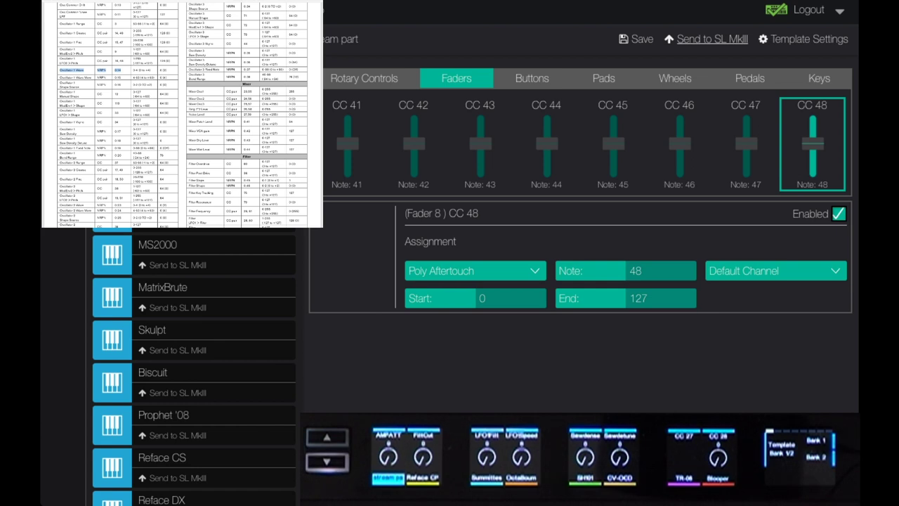
- Send the template with the Poly Aftertouch faders to Part 1 on the SL MkIII
click(709, 39)
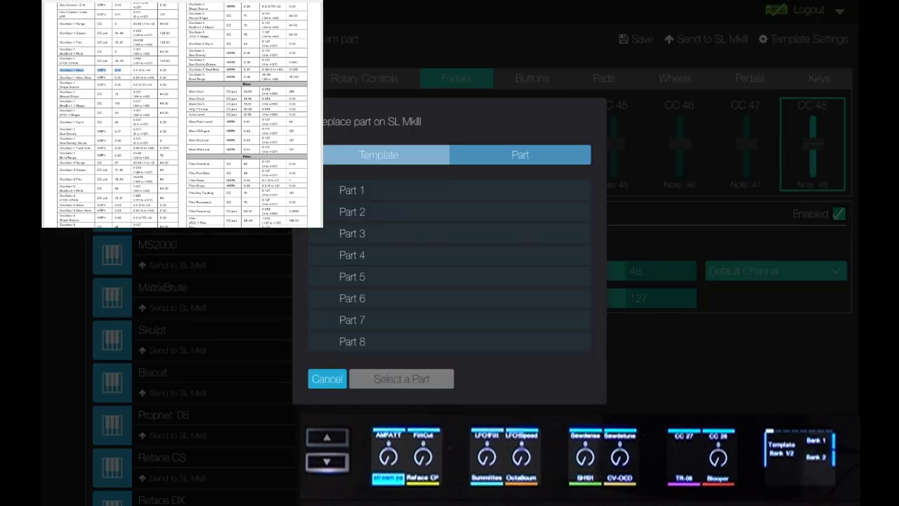
click(352, 191)
click(401, 379)
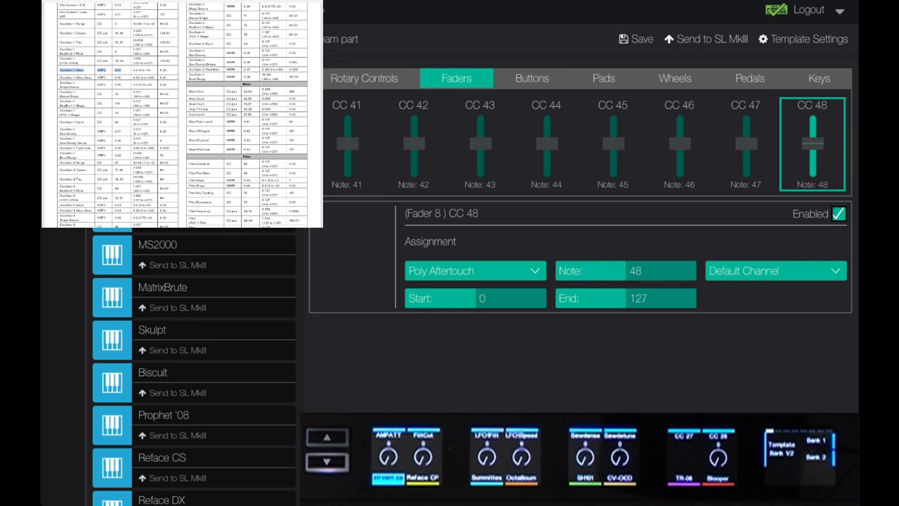
click(706, 38)
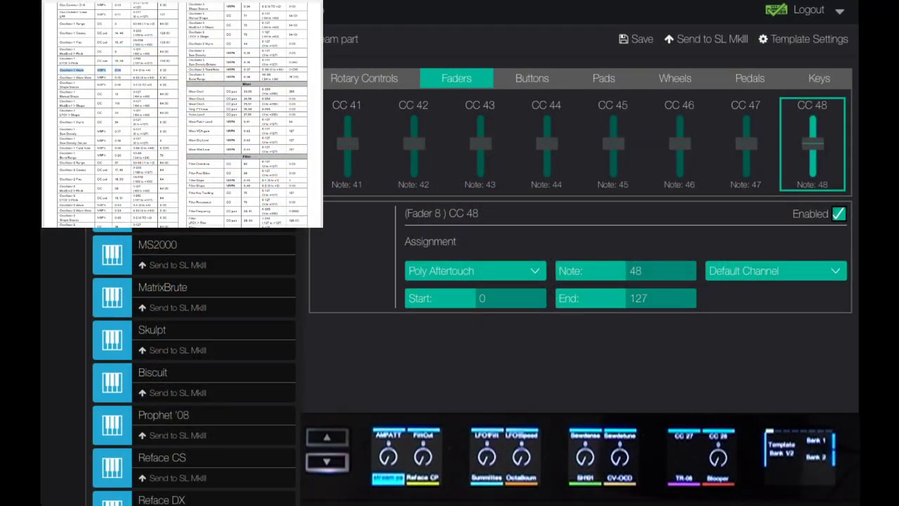
click(706, 39)
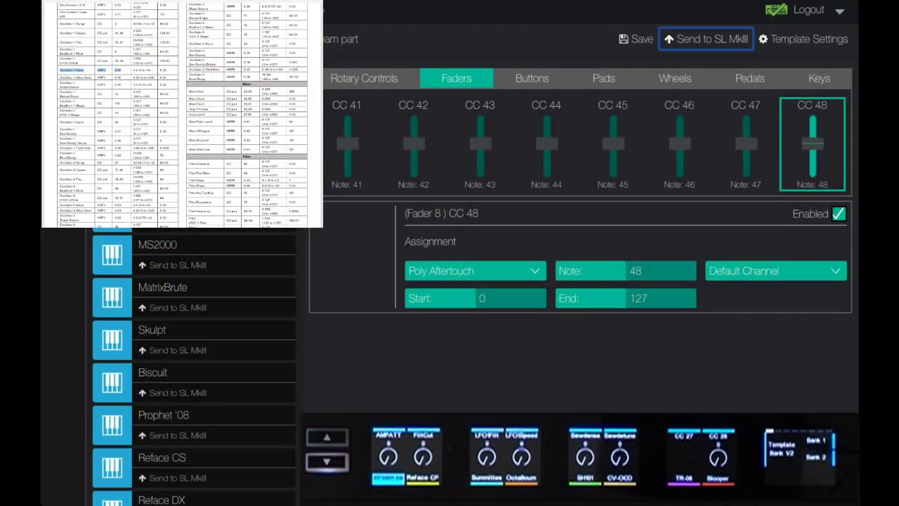